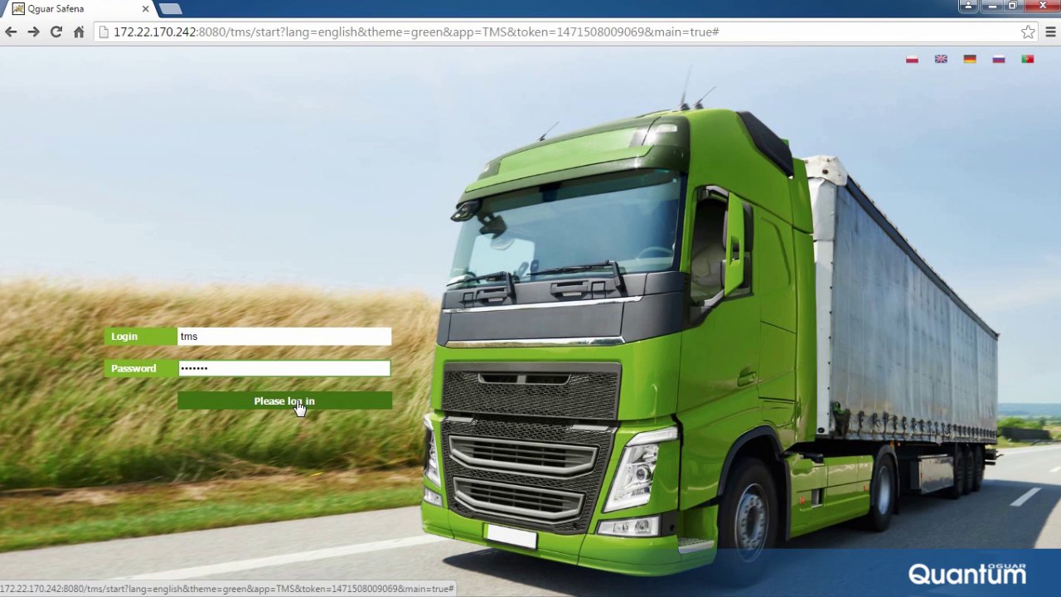
Sign in, move the RPS configuration, Operation types and Transports icons, and open Transports
left_click(299, 404)
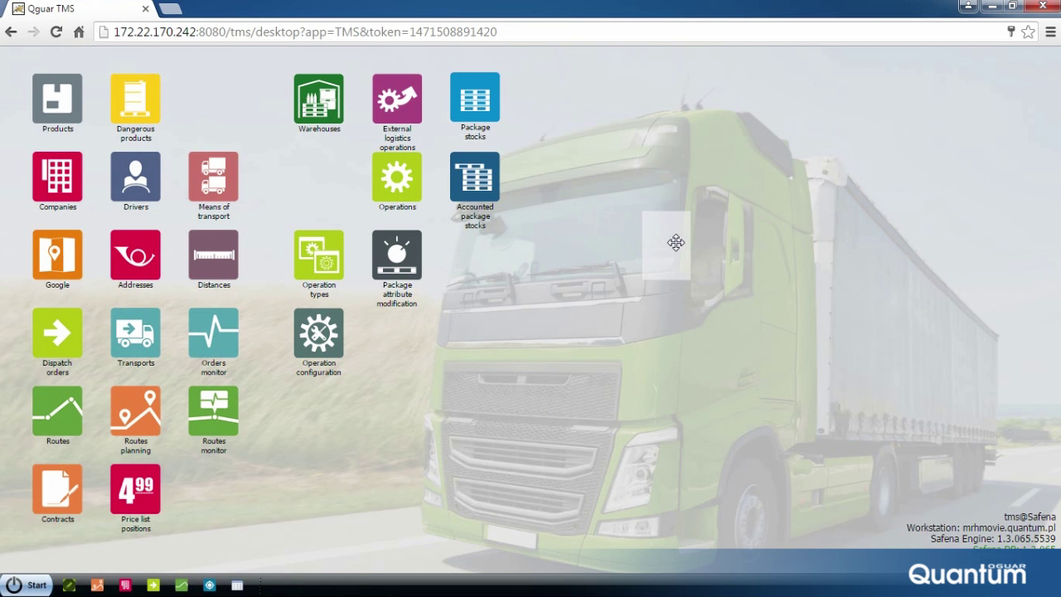
left_click_drag(328, 183, 678, 249)
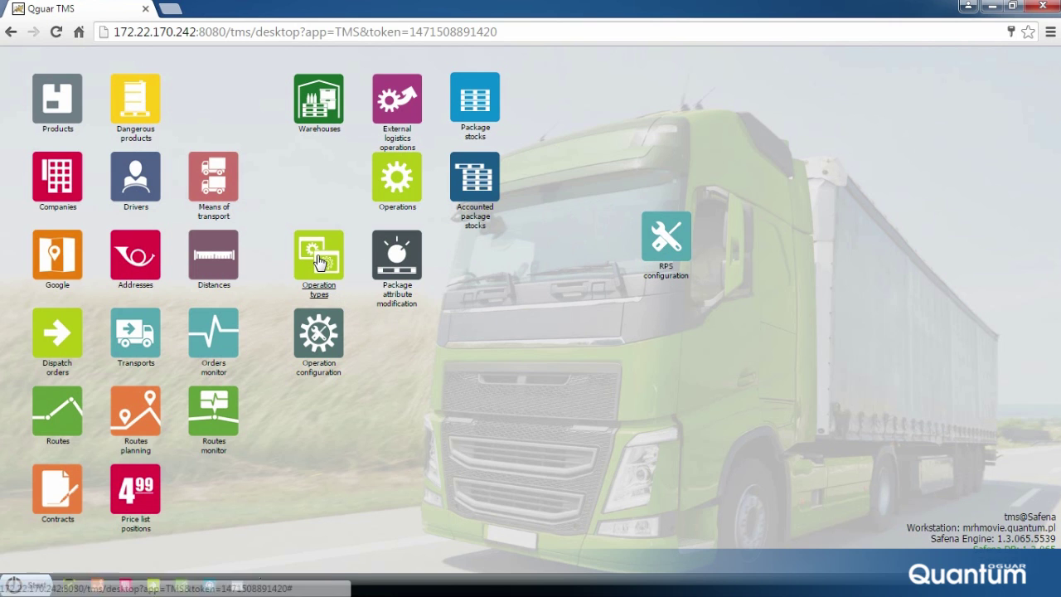
mouse_move(319, 257)
left_mouse_down()
mouse_move(434, 325)
mouse_move(624, 371)
mouse_move(663, 362)
left_mouse_up()
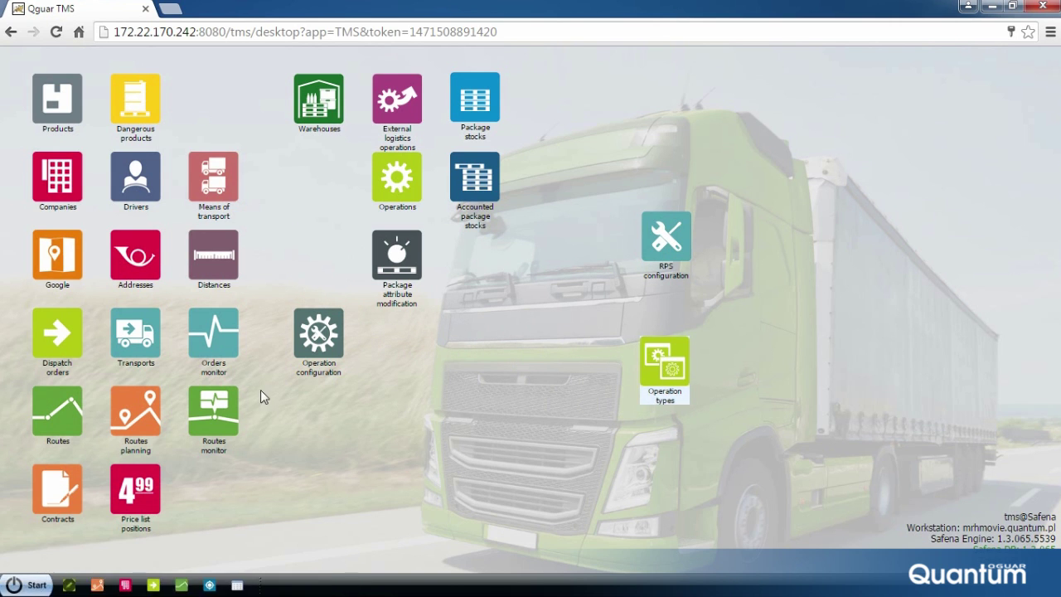
left_click_drag(151, 321, 435, 425)
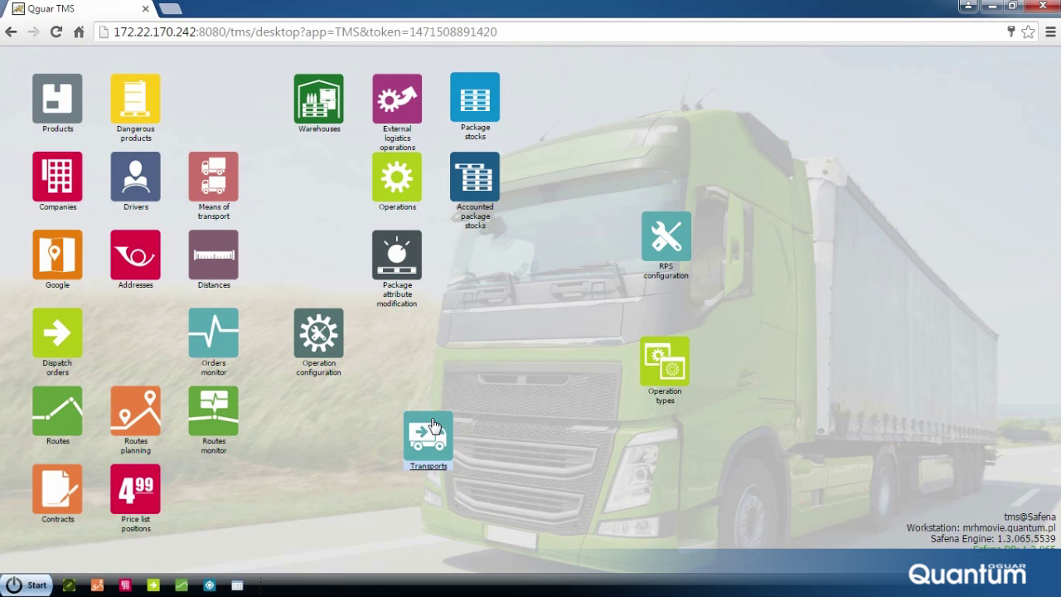
left_click(432, 431)
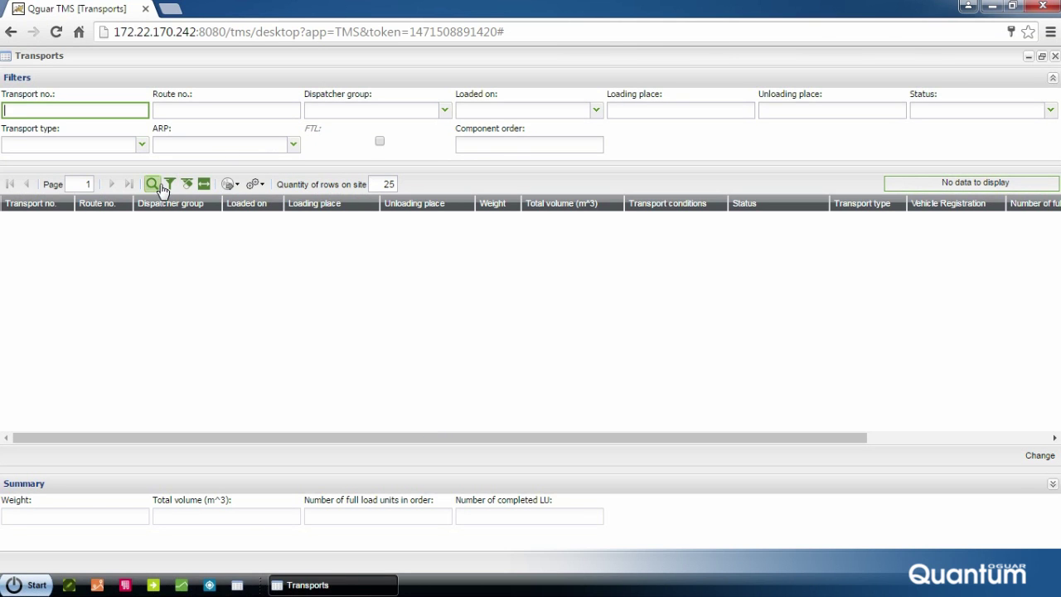
List all transports, close the Transports window, and bring up the module groups list
left_click(159, 184)
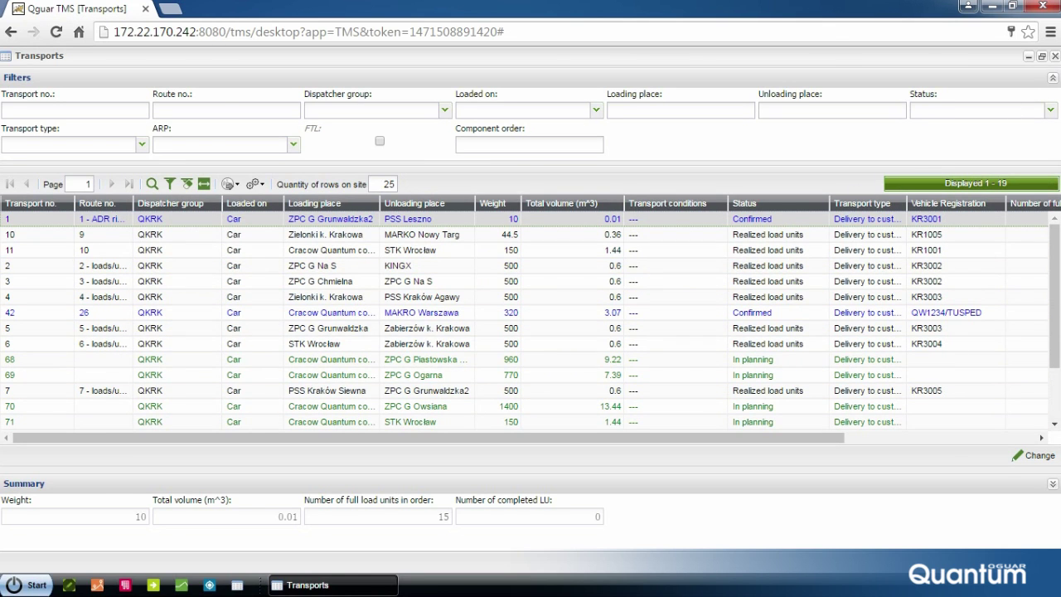
left_click(1054, 56)
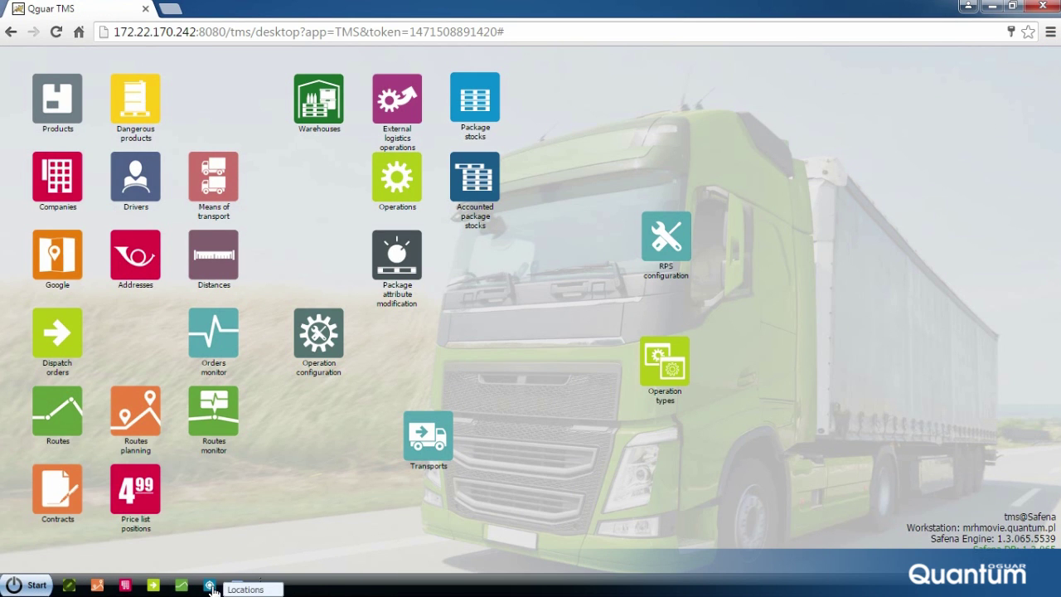
left_click(38, 584)
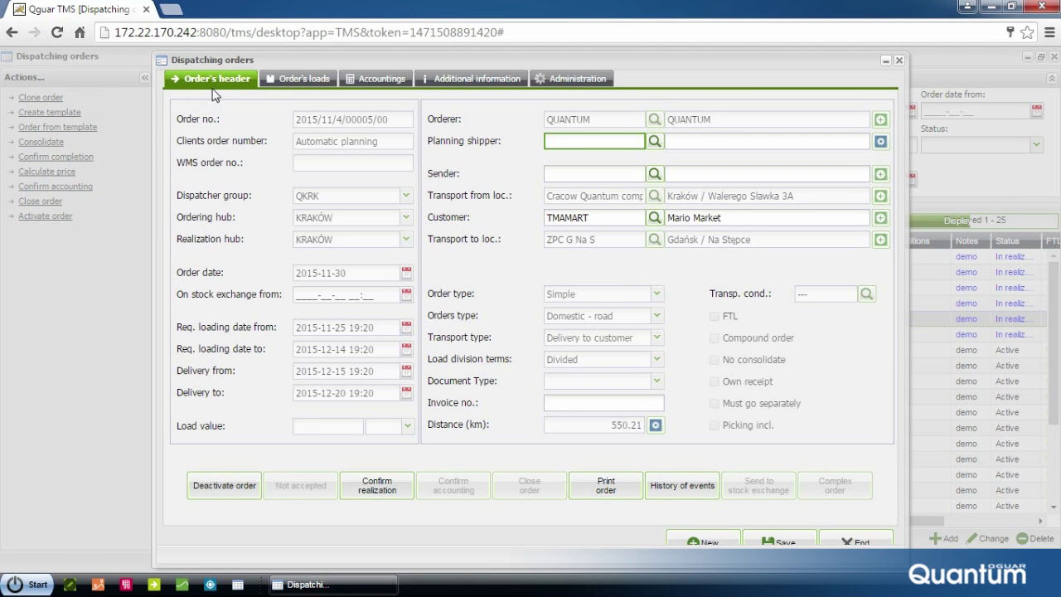
Inspect the dispatching order's header fields, including the Sender field
left_click(178, 101)
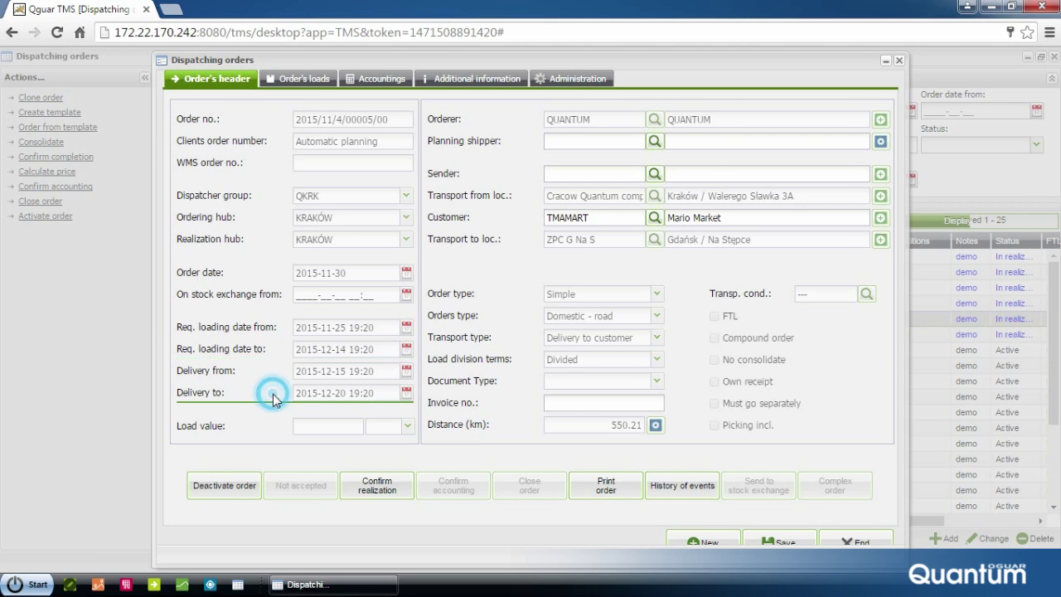
left_click(520, 217)
left_click(521, 174)
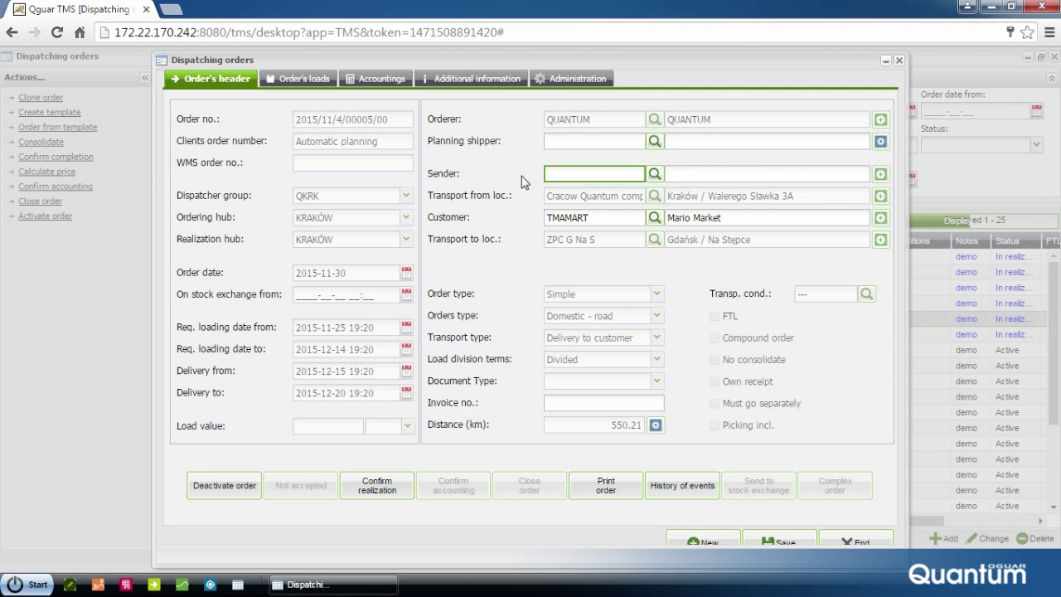
left_click(505, 318)
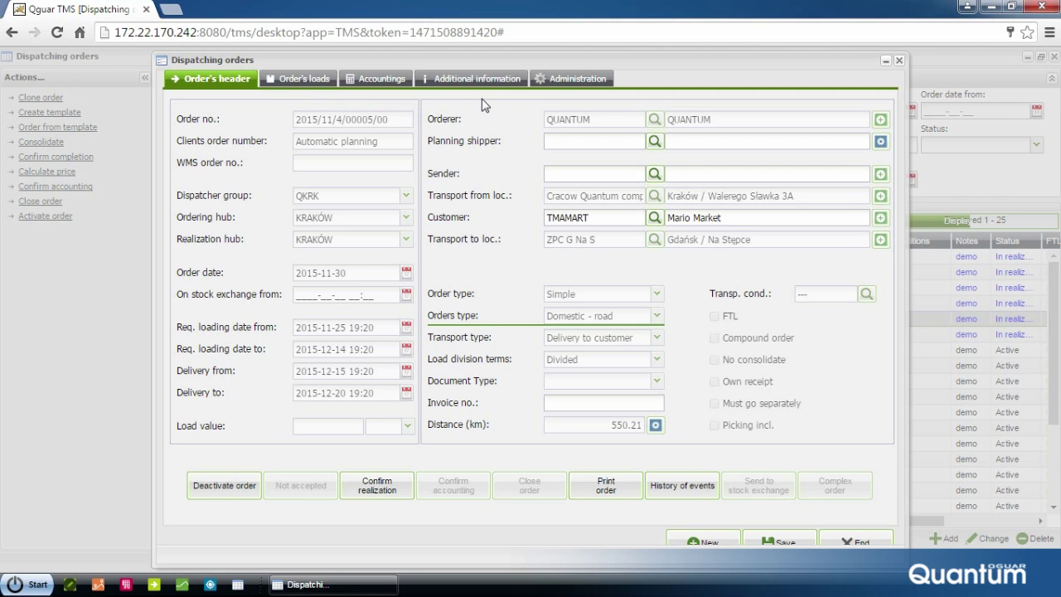
Review the order's loads, accountings and source and target locations, then close its details
left_click(307, 79)
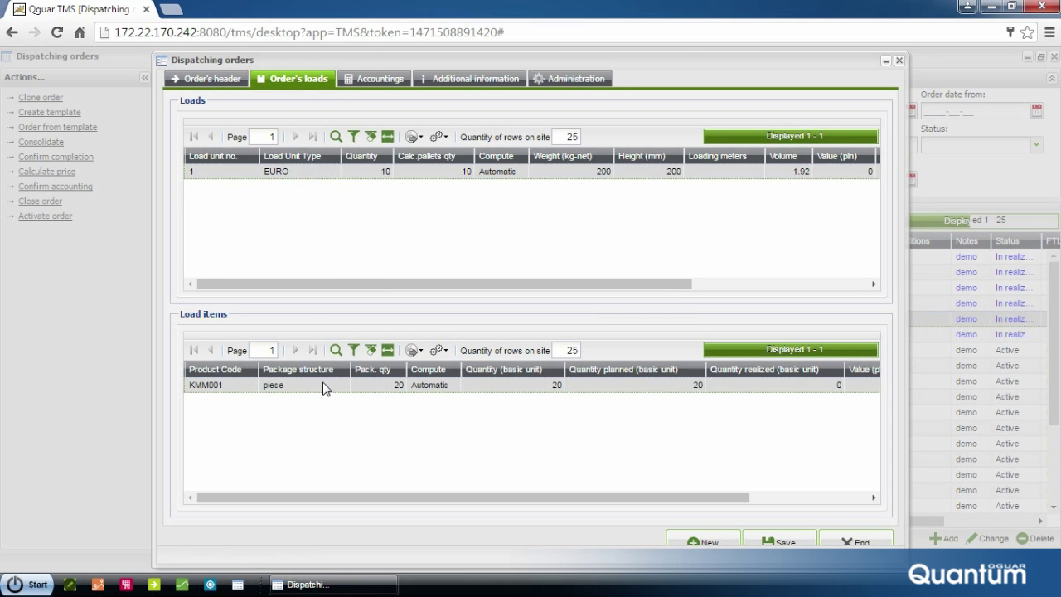
left_click(323, 387)
left_click(377, 79)
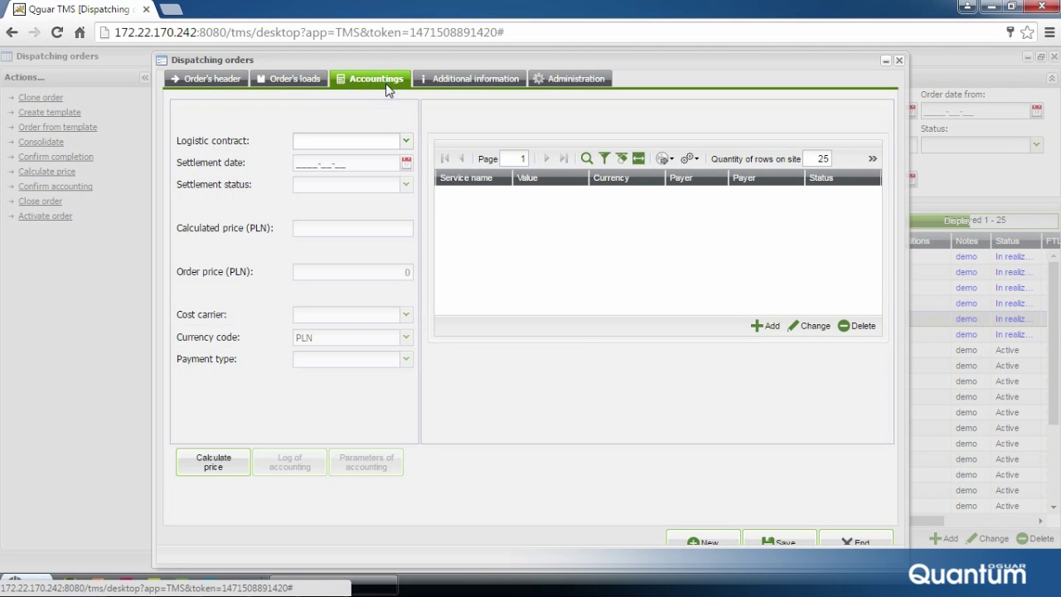
left_click(489, 82)
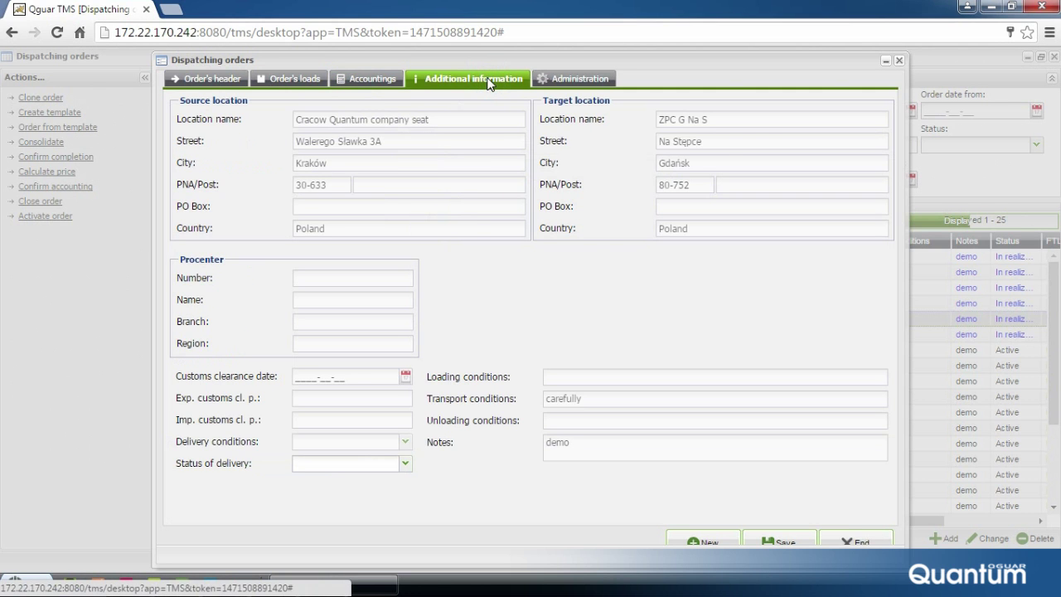
left_click(900, 61)
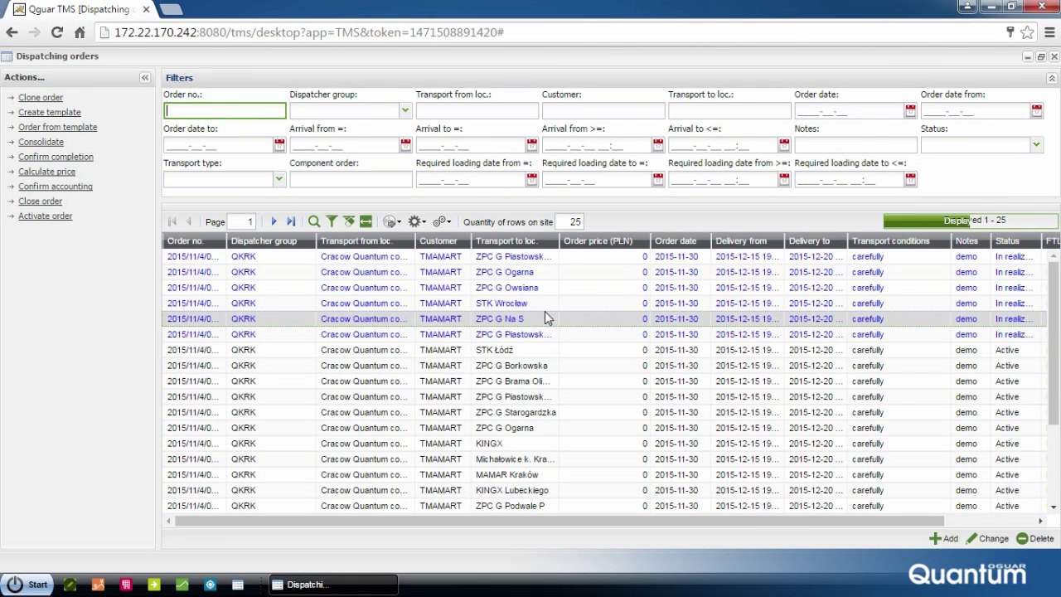
Select the orders going to ZPC G Borkowska and STK Wrocław, then open route planning
left_click(545, 369)
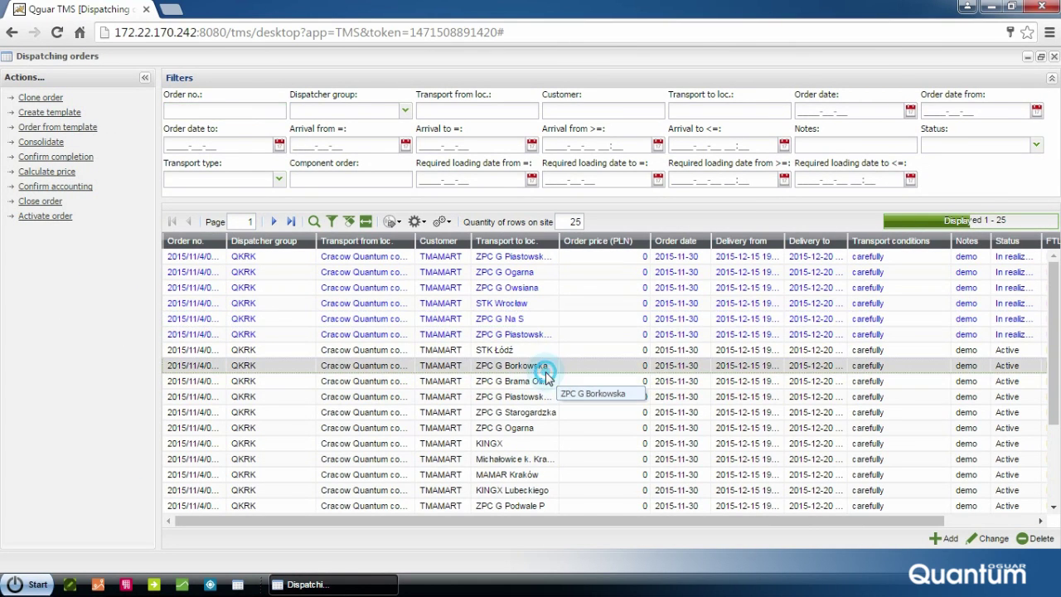
left_click(552, 304)
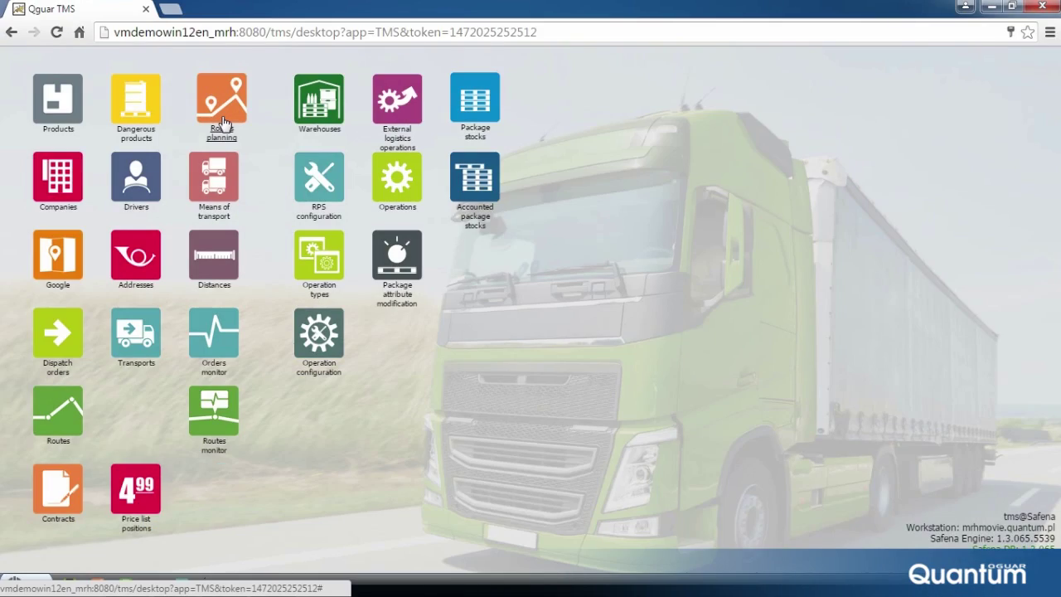
left_click(222, 122)
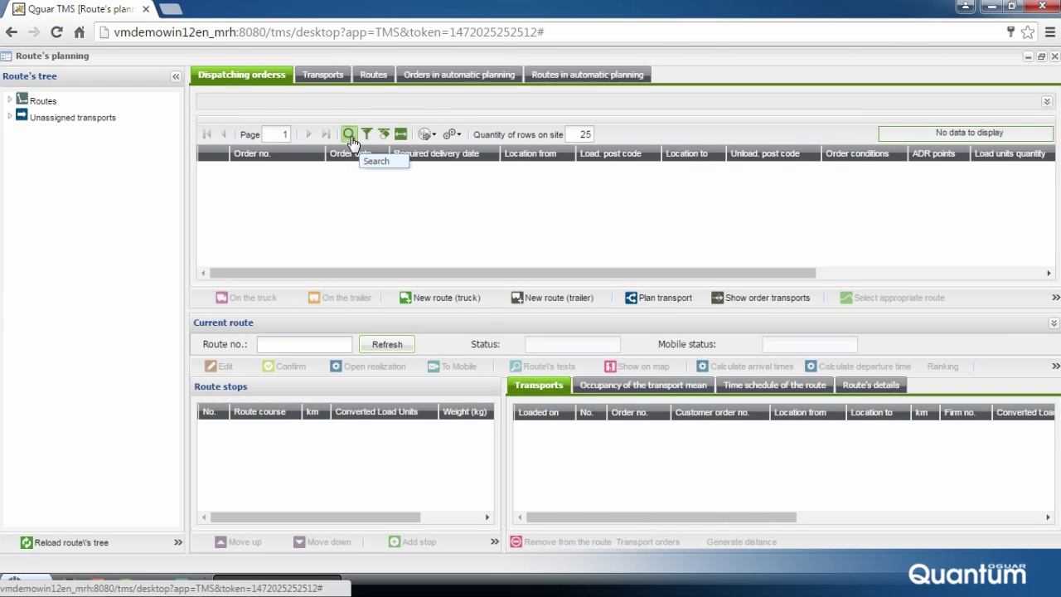
List dispatching orders available for planning and expand the Routes tree to show existing routes
left_click(348, 135)
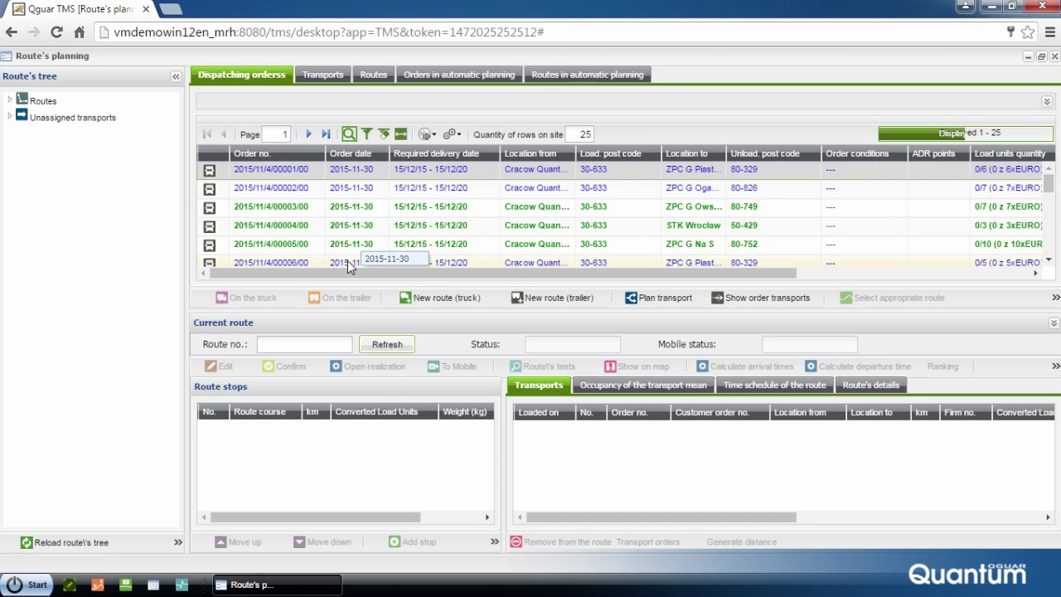
mouse_move(345, 271)
left_mouse_down()
mouse_move(447, 285)
mouse_move(319, 274)
left_mouse_up()
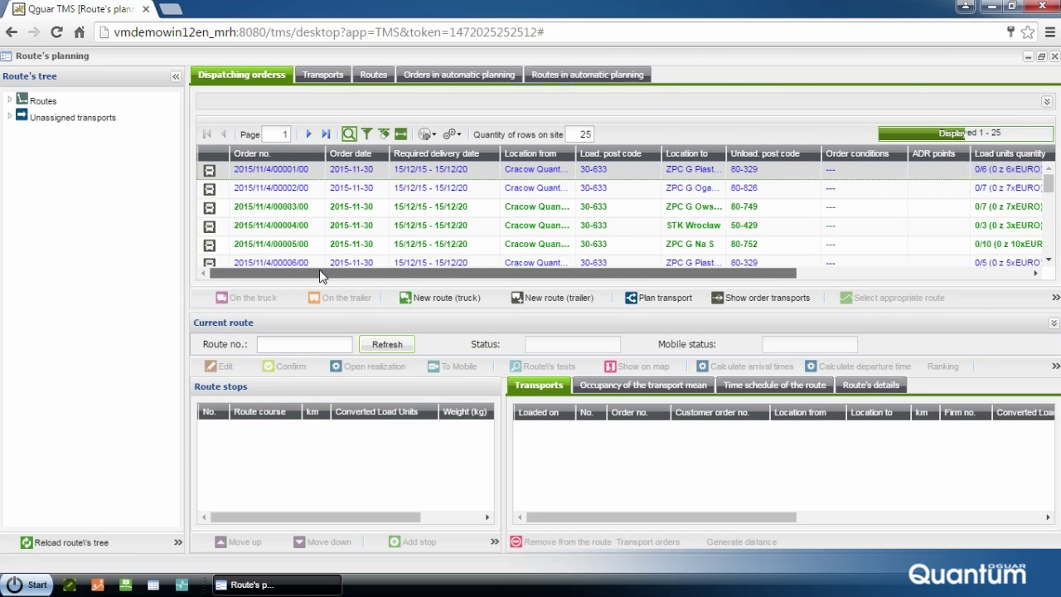
left_click(448, 329)
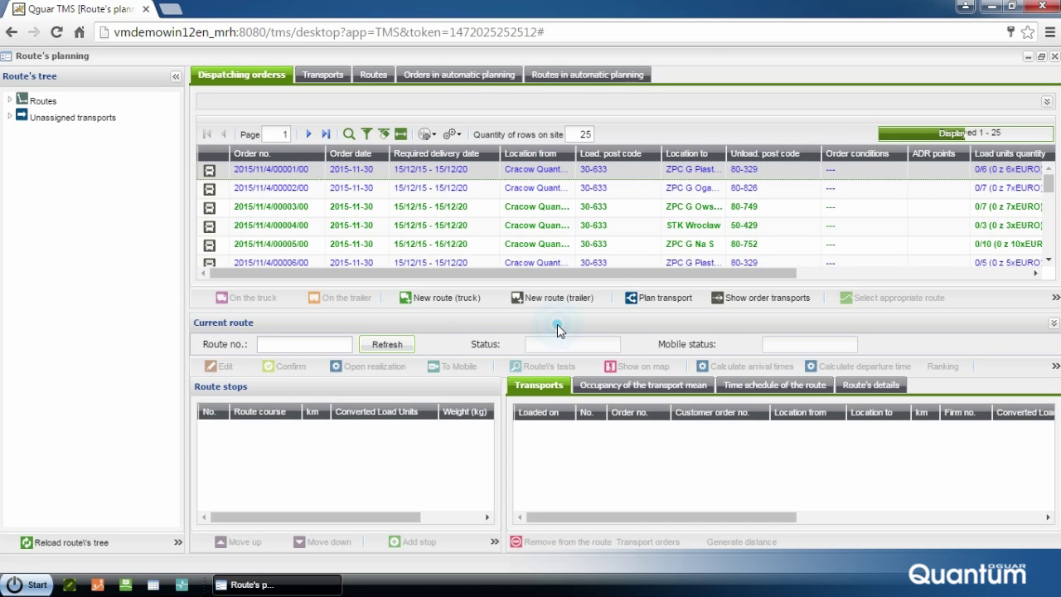
left_click(768, 318)
left_click(10, 101)
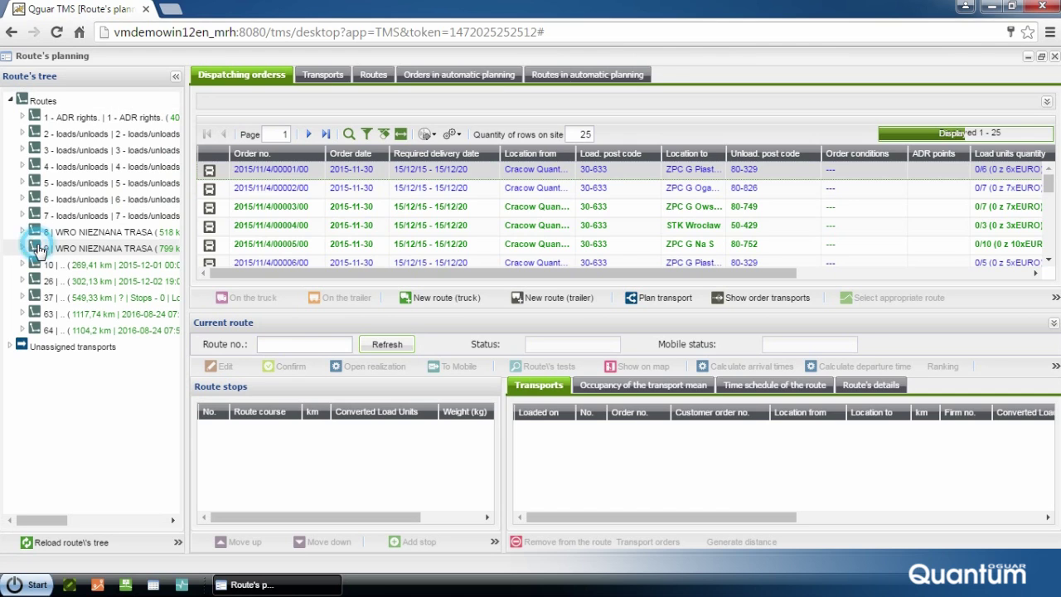
Load route 9 WRO NIEZNANA TRASA and view its vehicle fill, schedule and carrier details
left_click_drag(40, 248, 256, 473)
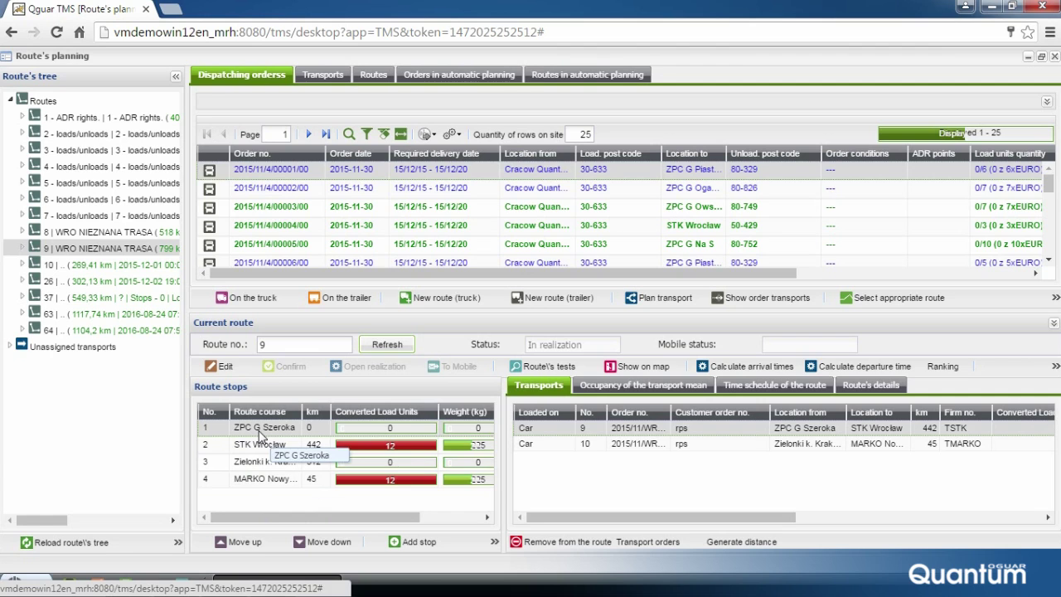
mouse_move(265, 520)
left_mouse_down()
mouse_move(343, 520)
mouse_move(242, 517)
left_mouse_up()
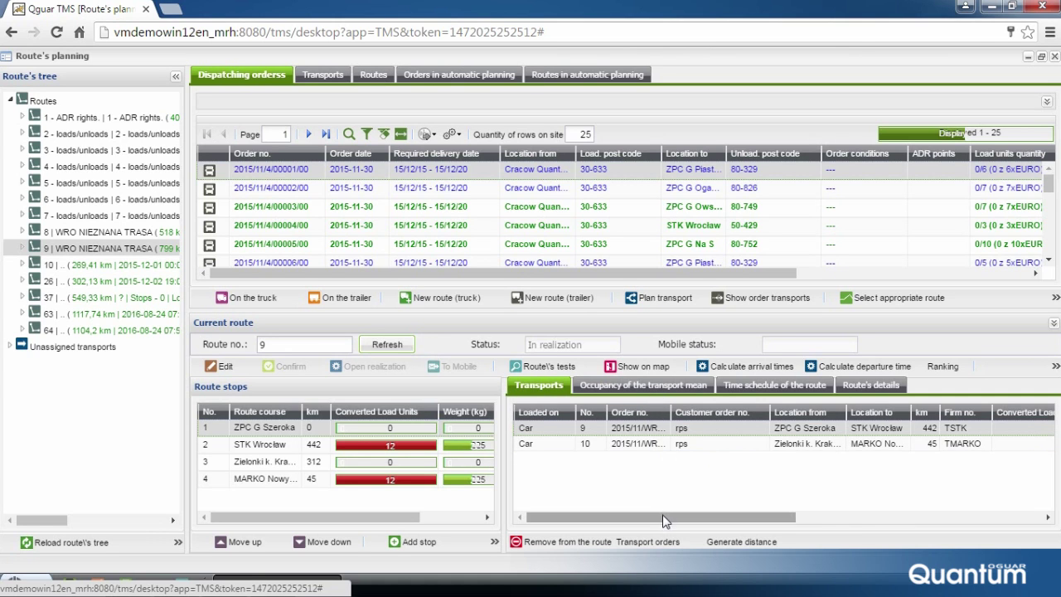
mouse_move(668, 517)
left_mouse_down()
mouse_move(760, 522)
mouse_move(662, 520)
left_mouse_up()
left_click(617, 388)
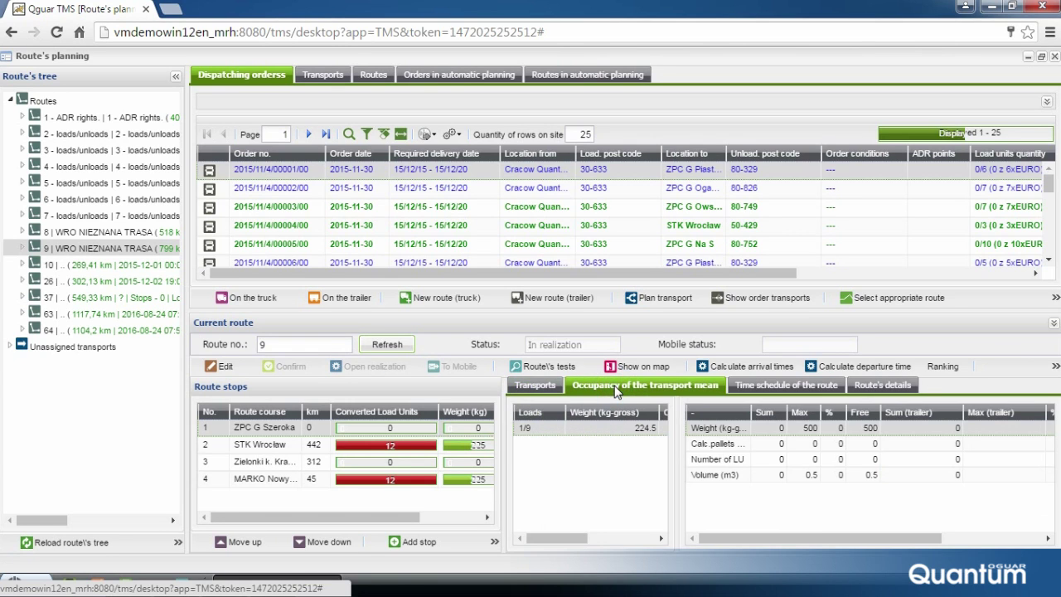
mouse_move(559, 539)
left_mouse_down()
mouse_move(632, 543)
mouse_move(572, 538)
left_mouse_up()
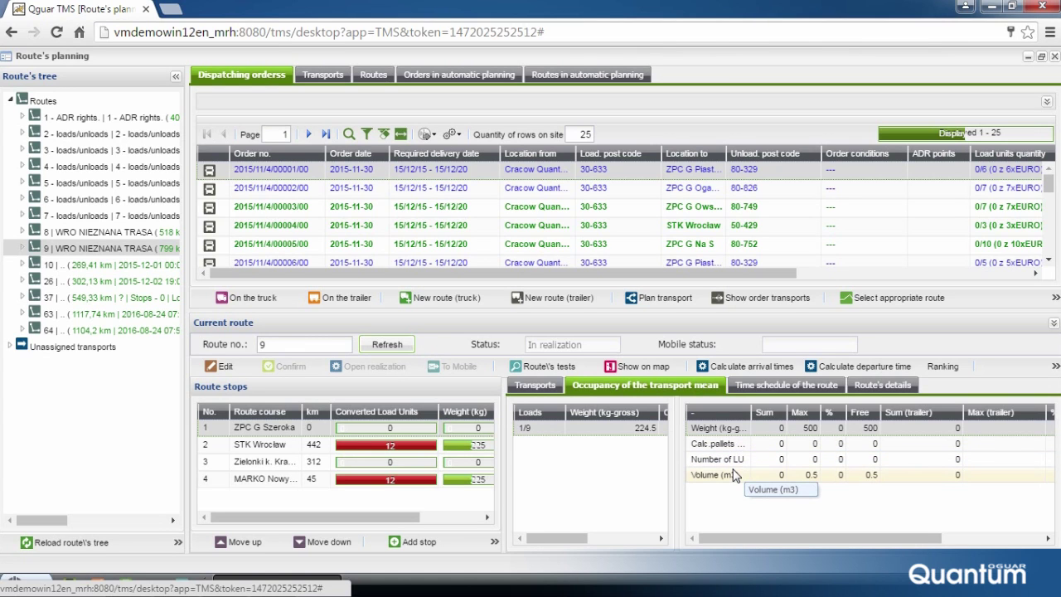
left_click(783, 385)
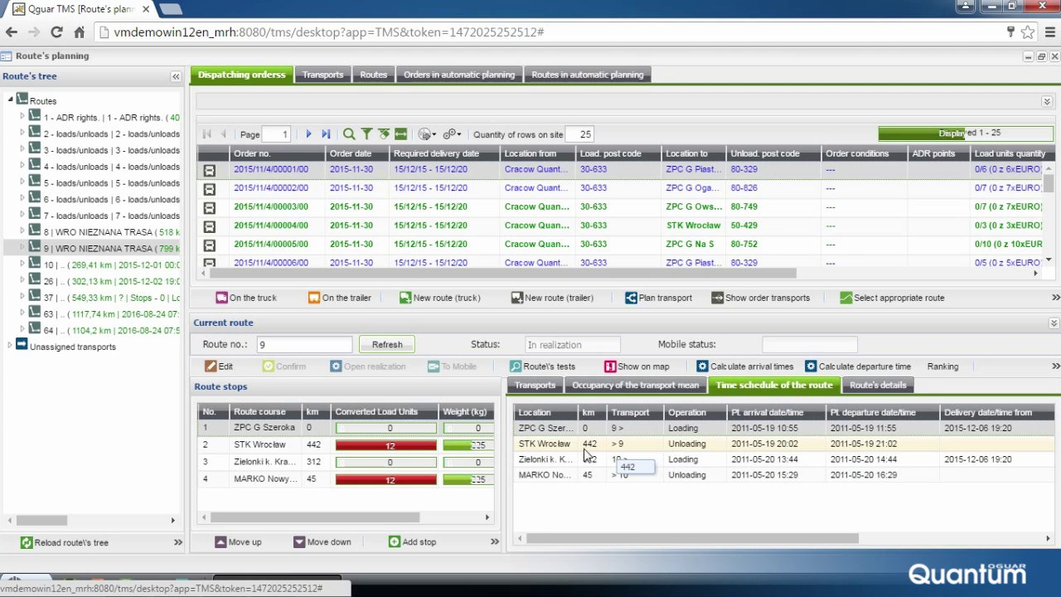
left_click(865, 388)
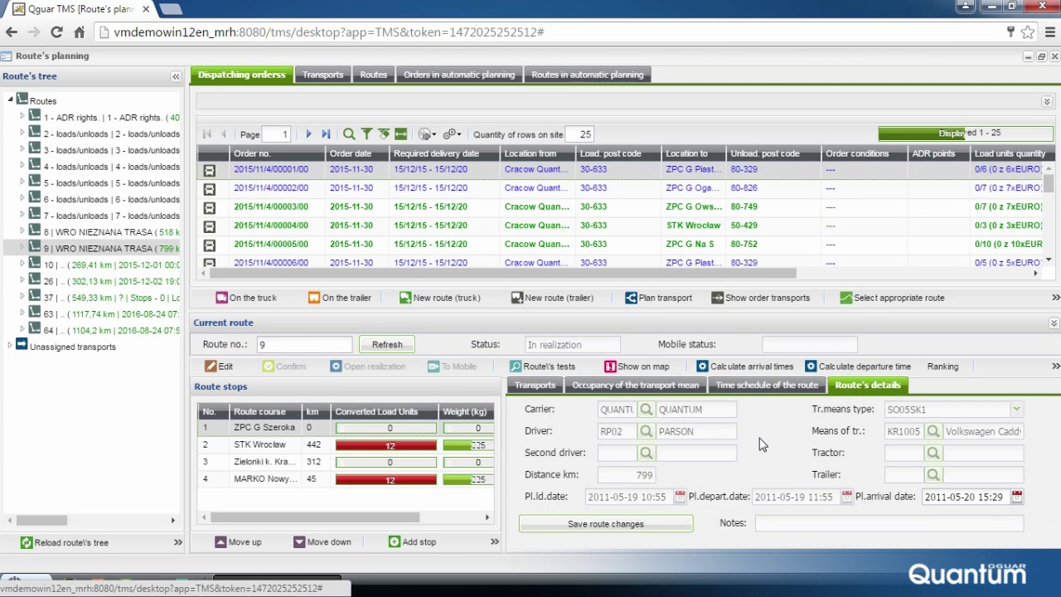
Rank carriers by calculated price for route 9, check settlement types, then show it on a map
left_click(943, 367)
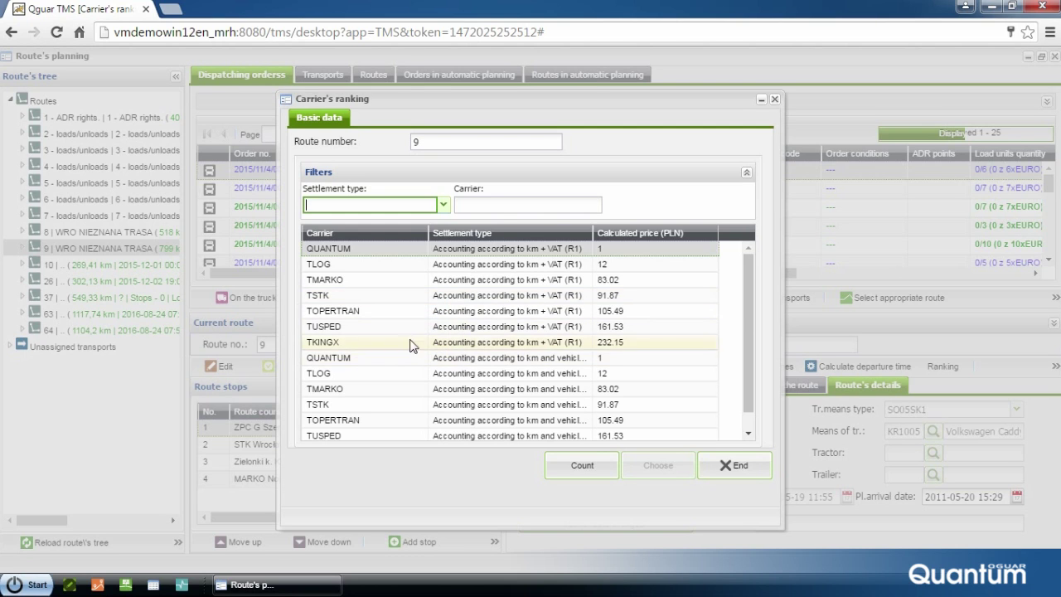
left_click(443, 205)
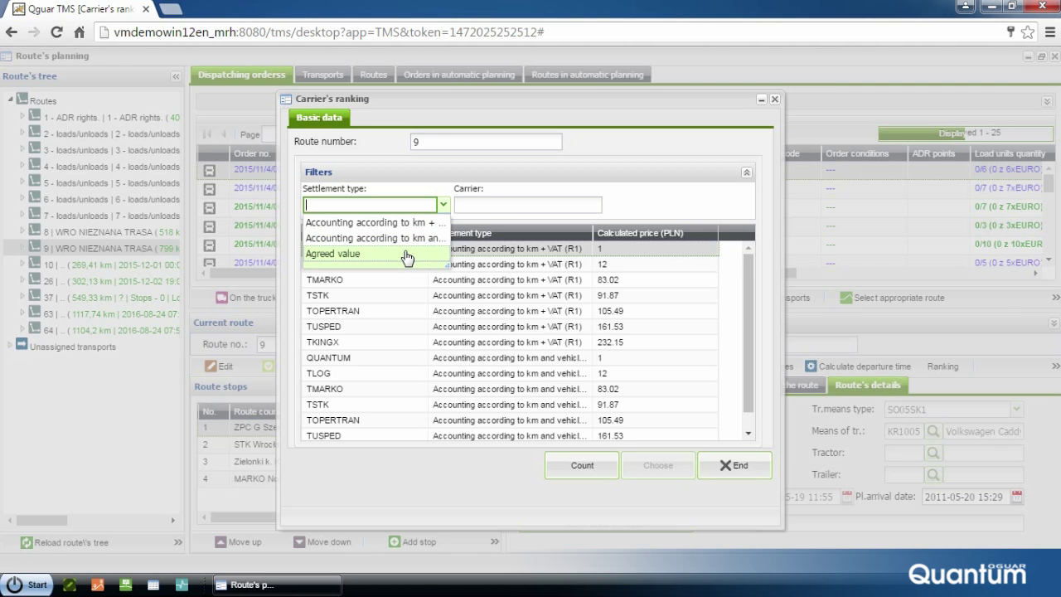
left_click(735, 467)
left_click(652, 369)
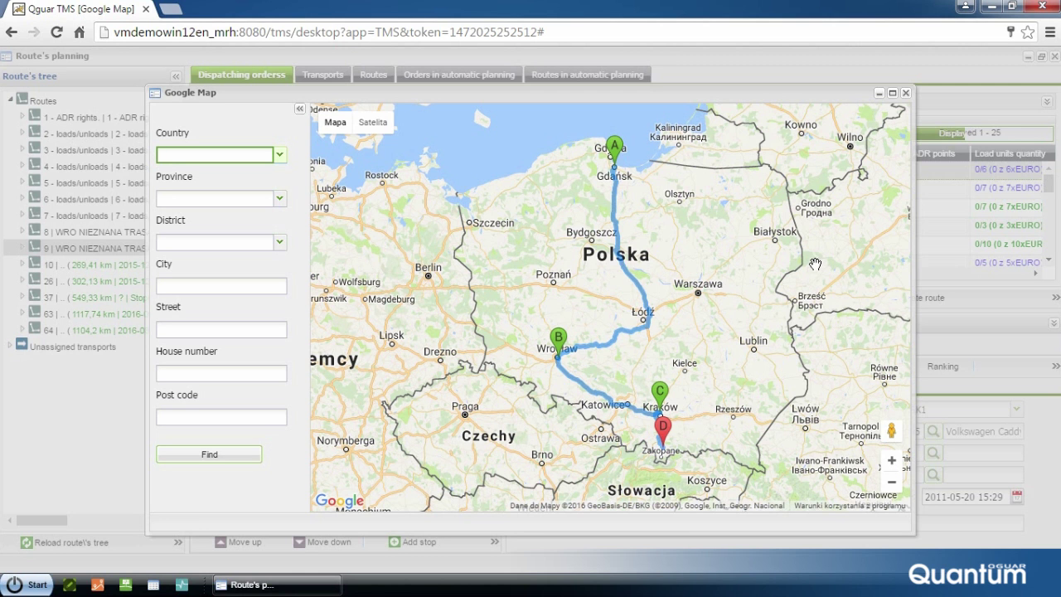
Close the route 9 map running through Gdańsk, Wrocław, Kraków and Zakopane
left_click(906, 95)
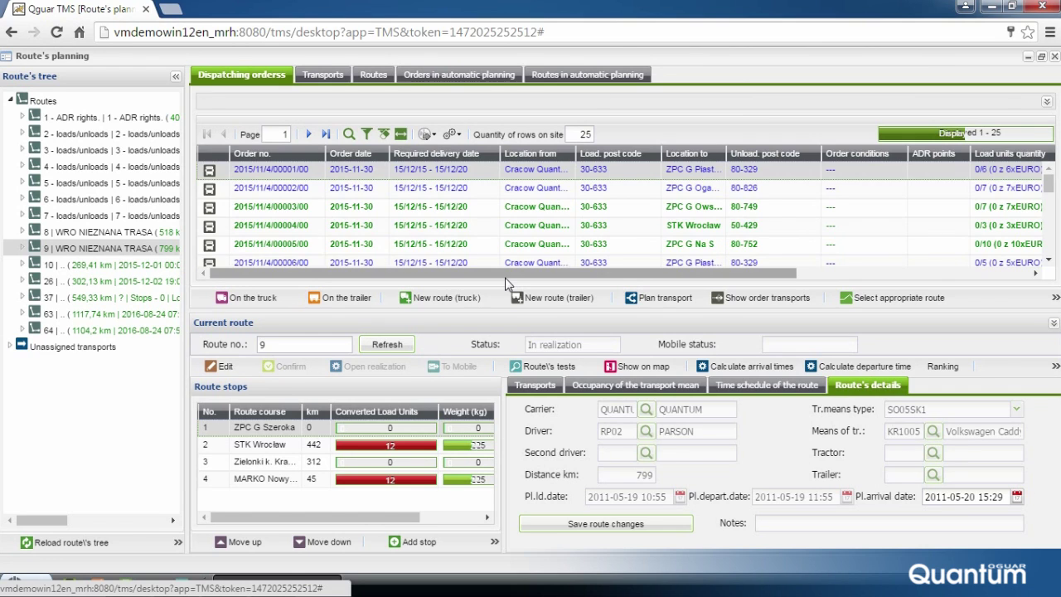
Scroll the dispatching orders grid, then show the six orders in automatic planning
mouse_move(506, 276)
left_mouse_down()
mouse_move(554, 276)
mouse_move(479, 276)
left_mouse_up()
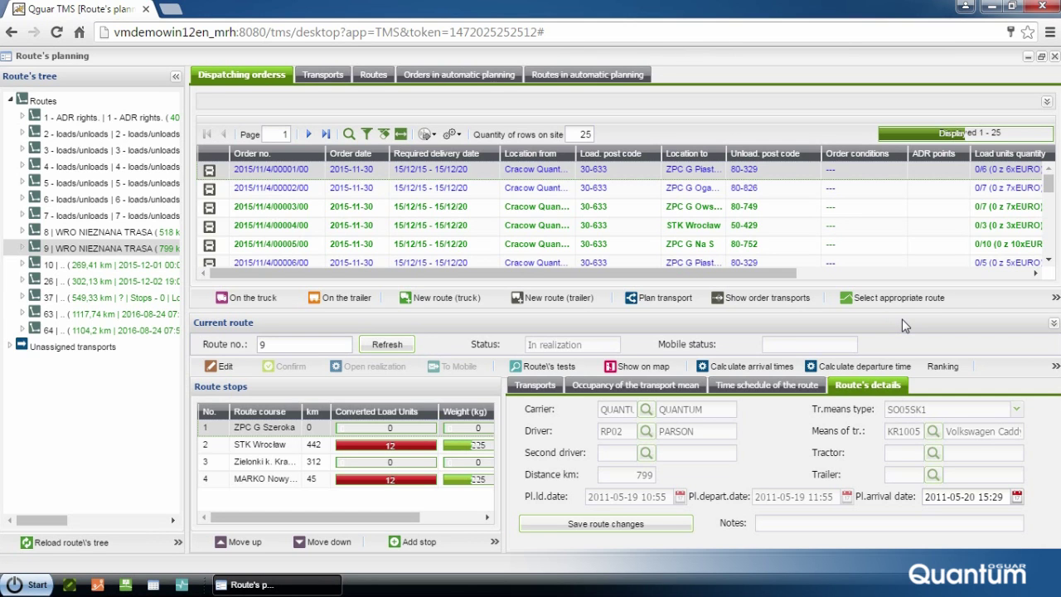
left_click(366, 134)
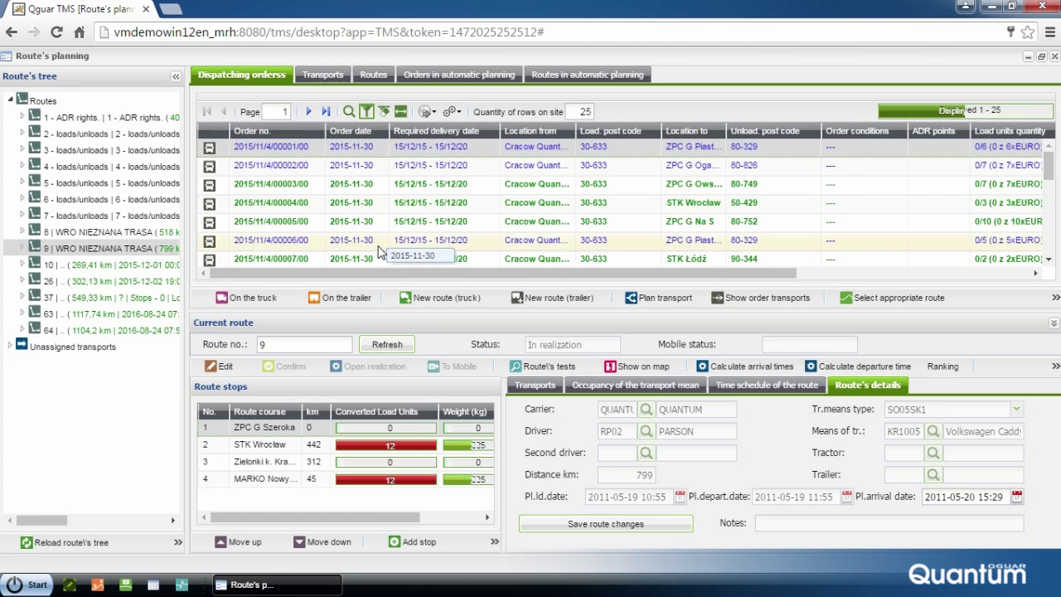
left_click_drag(469, 273, 663, 274)
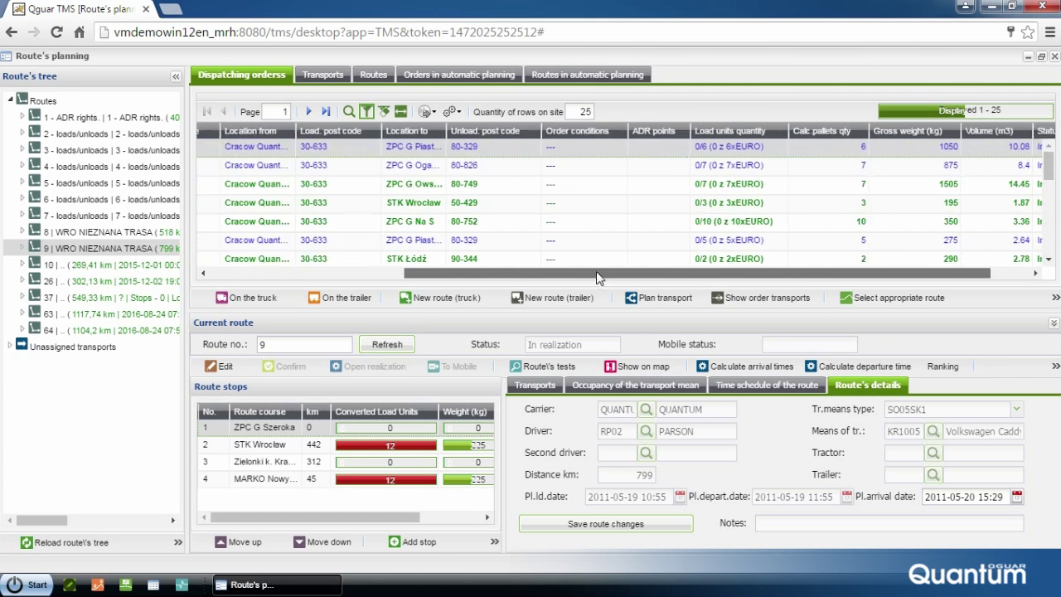
left_click_drag(598, 276, 412, 288)
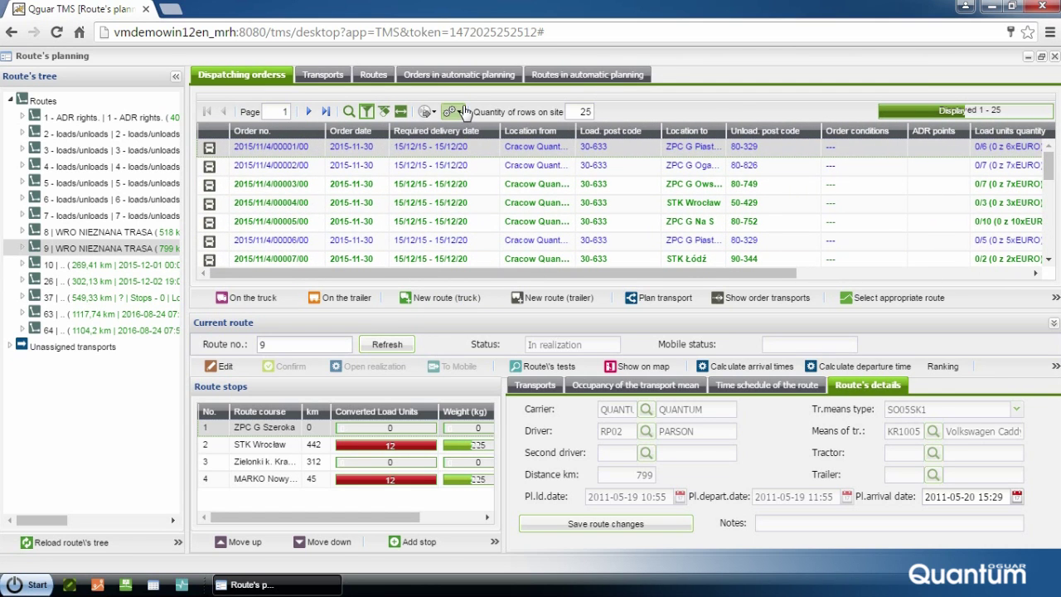
left_click(430, 79)
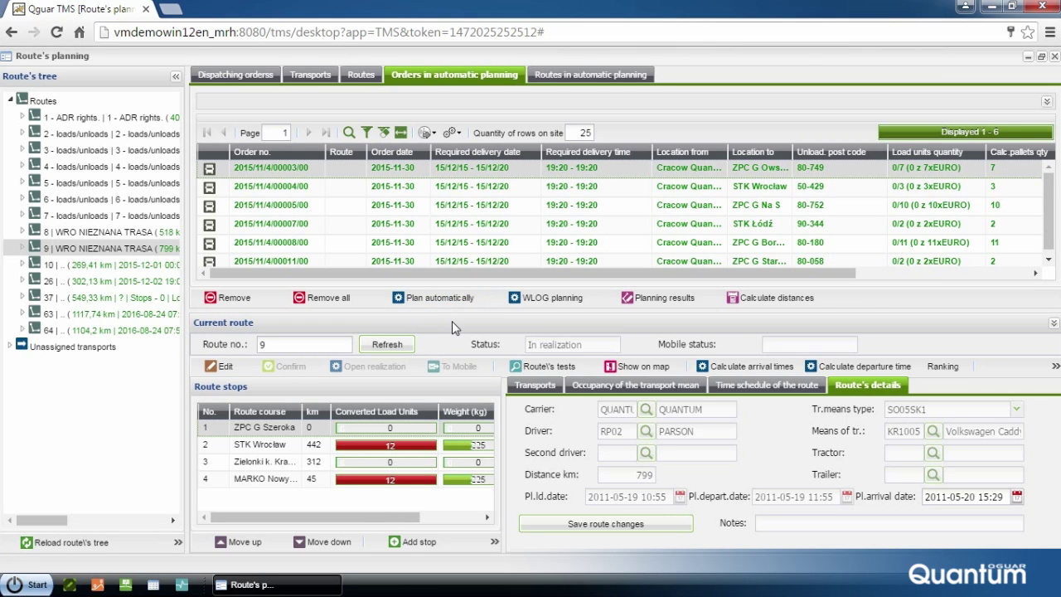
Review the WLOG planning range settings and close the dialog
left_click(560, 301)
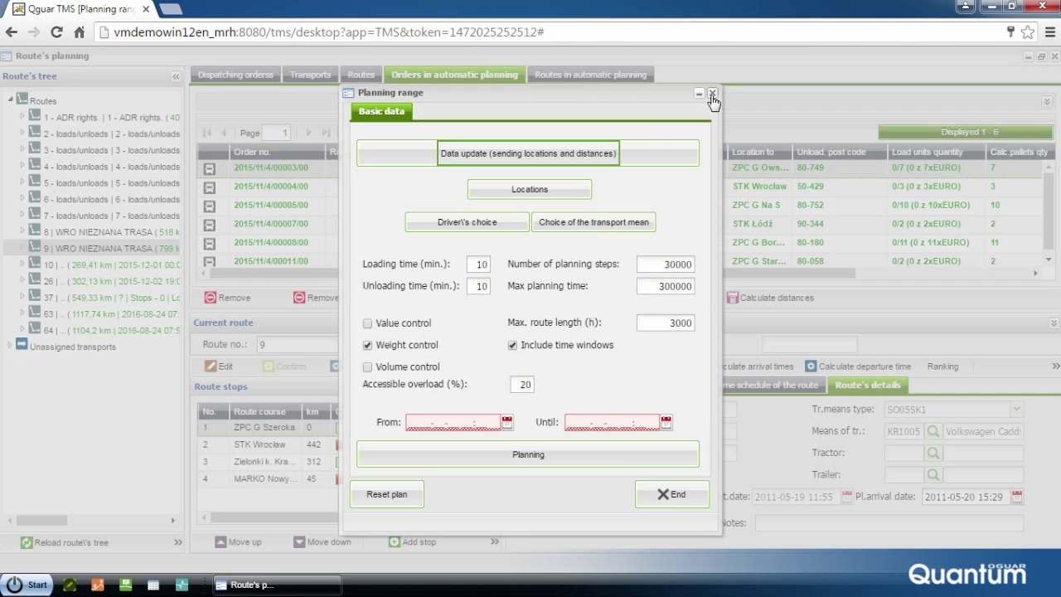
left_click(712, 93)
Show the Routes monitor with route 10, transport 11 and dispatch order 2015/11/KR/00141/00
left_click(605, 76)
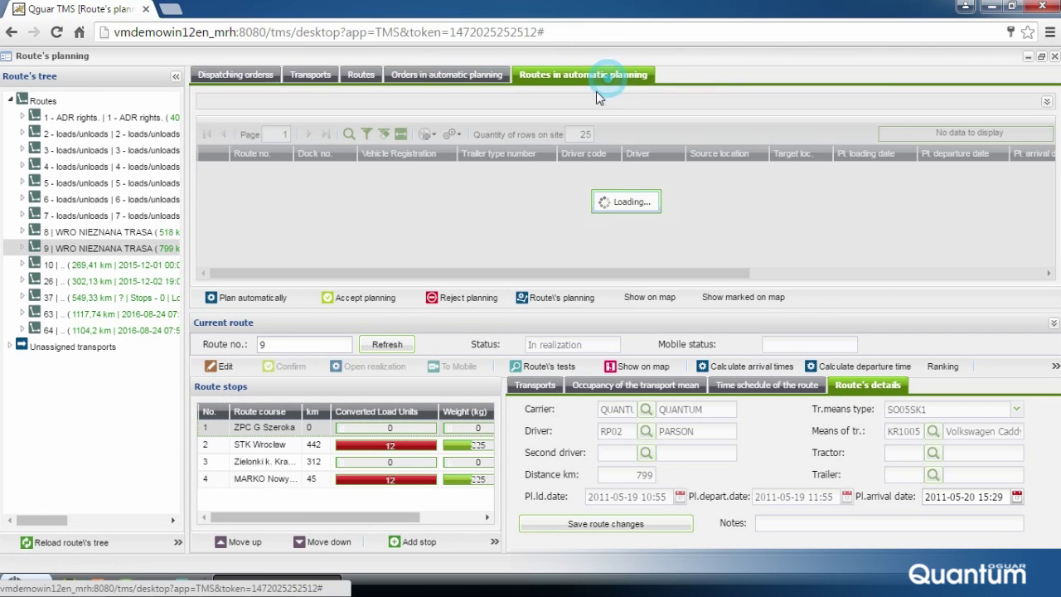
left_click(477, 318)
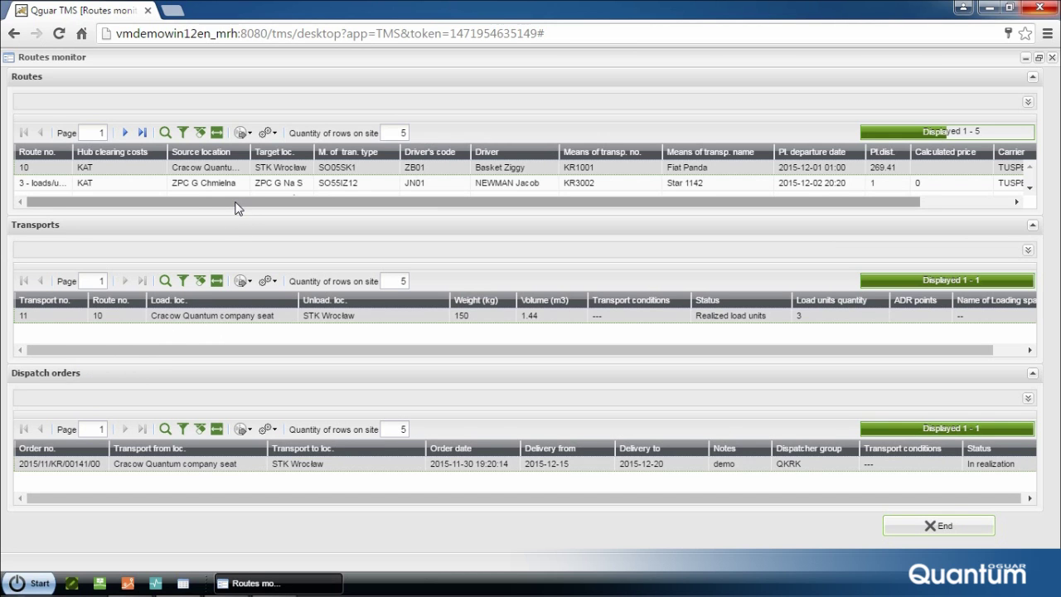
Toggle the Routes filters and drag column headers to move M. of tran. type and Driver earlier
left_click_drag(235, 201, 345, 200)
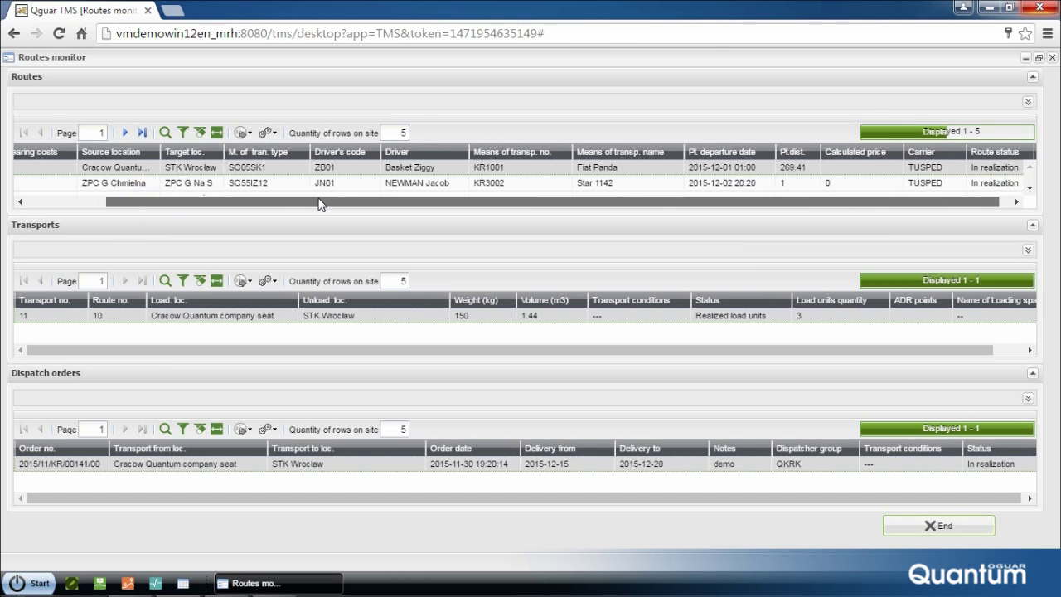
left_click_drag(344, 201, 225, 210)
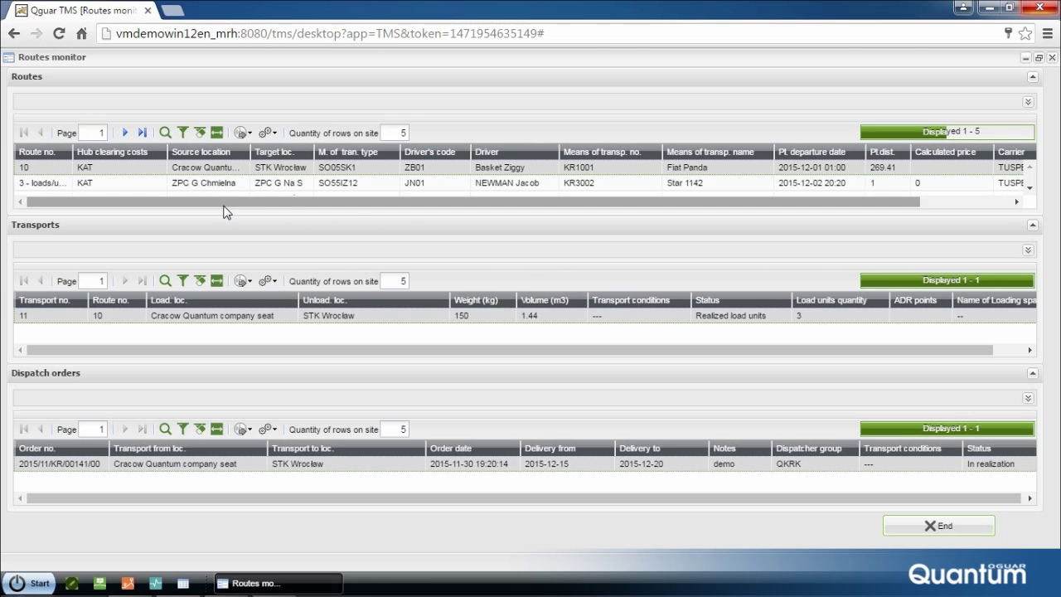
left_click(1028, 103)
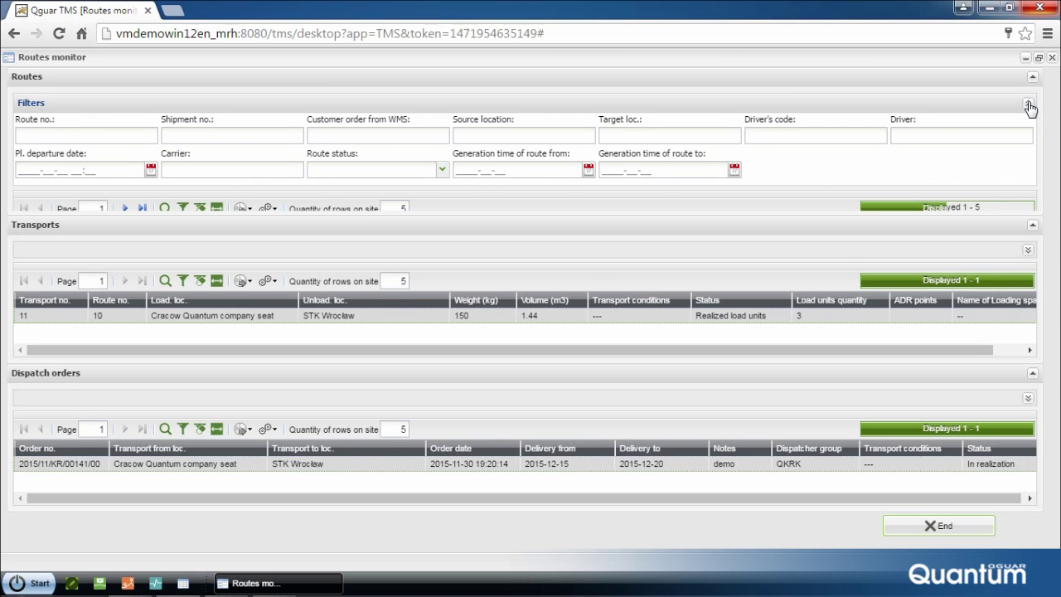
left_click(808, 176)
left_click(1028, 104)
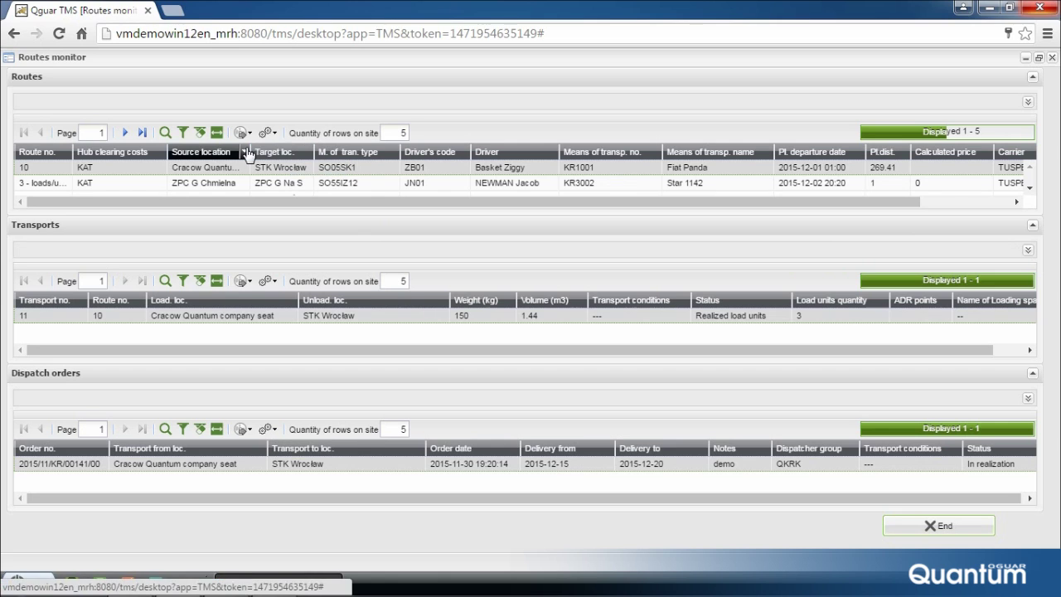
left_click_drag(249, 152, 598, 152)
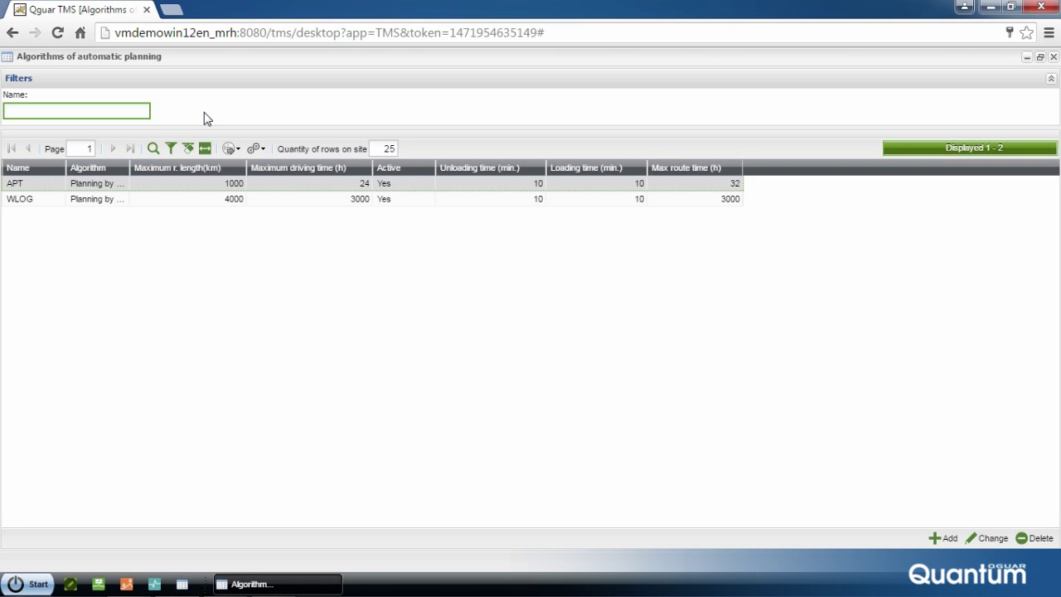
Open the APT algorithm's Basic data from the Algorithms of automatic planning list
left_click(204, 112)
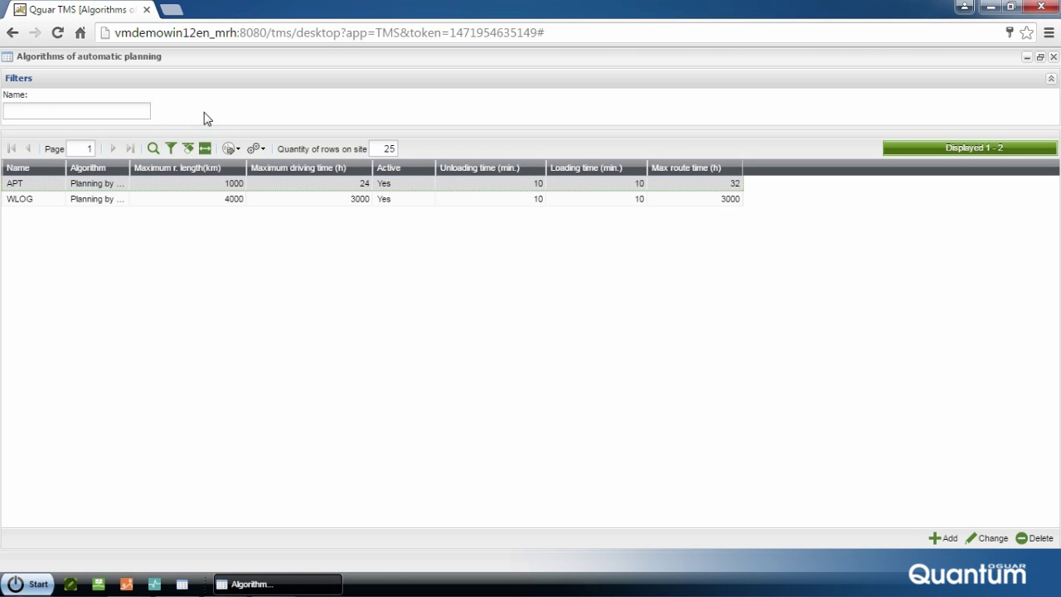
mouse_move(96, 183)
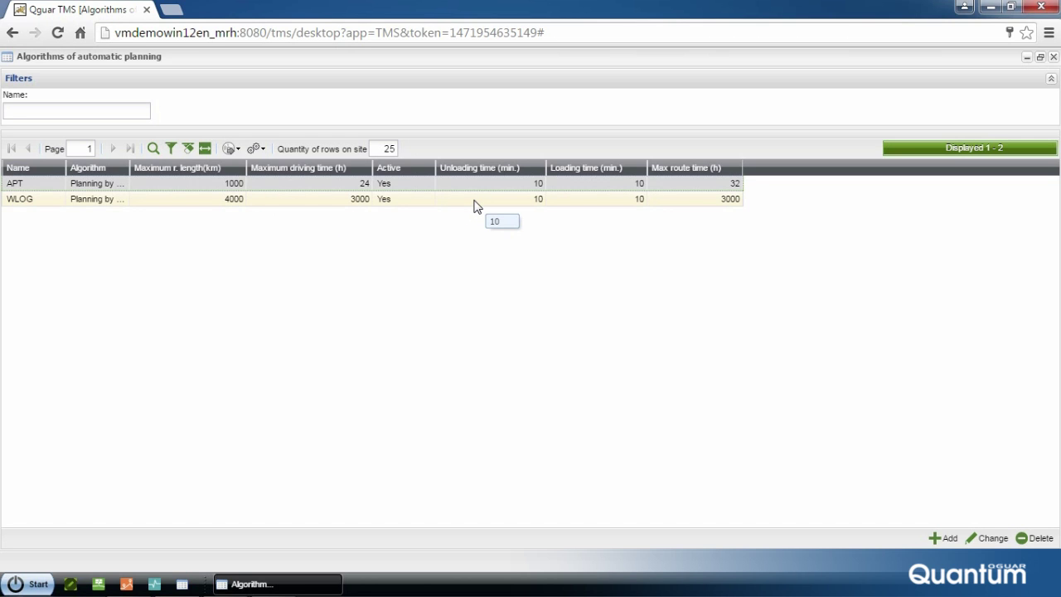
double_click(107, 184)
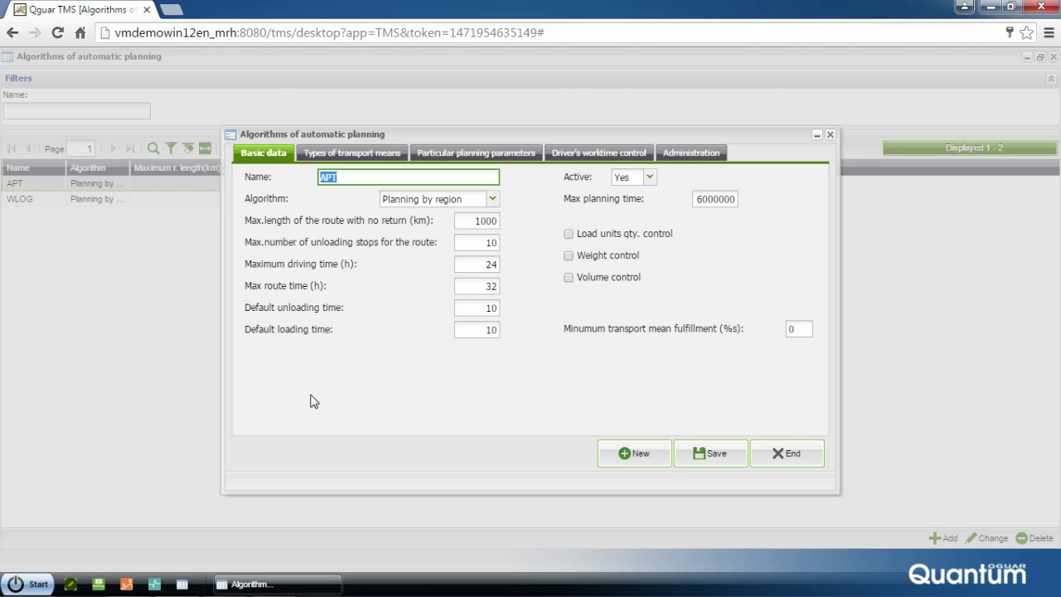
Review APT's basic data options, then show its transport means: Truck (5) and 34-load-unit trailer (10)
left_click(515, 226)
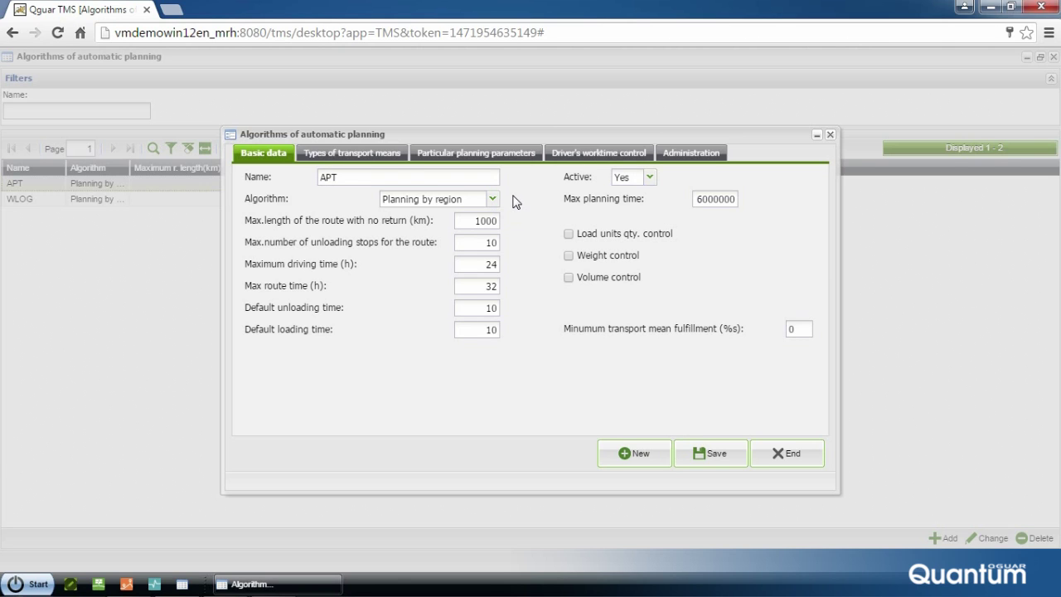
left_click(514, 201)
left_click(515, 246)
left_click(518, 266)
left_click(687, 236)
left_click(699, 257)
left_click(701, 274)
left_click(375, 159)
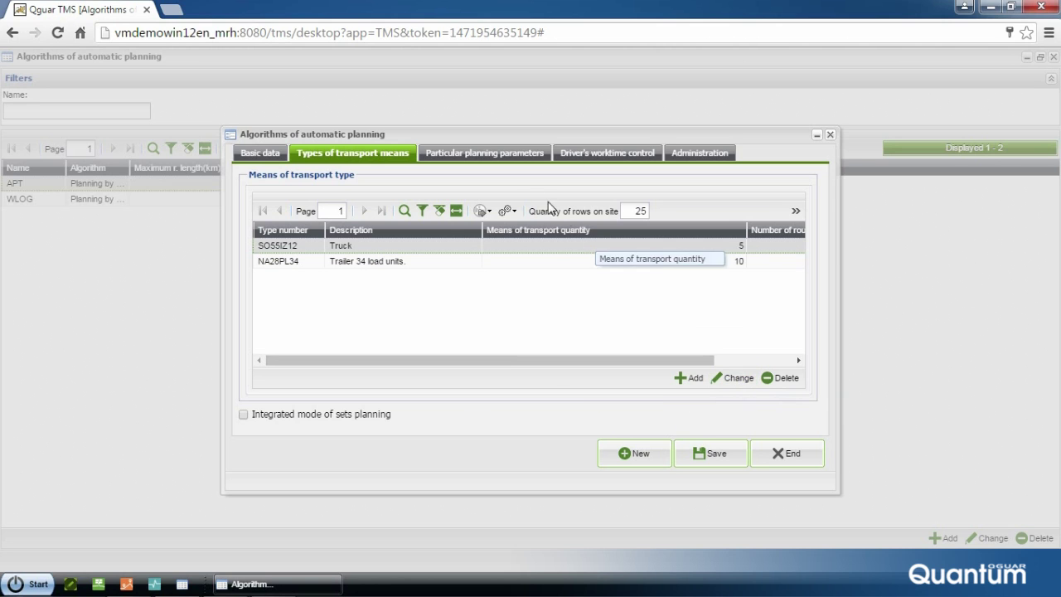
Review APT's particular planning parameters and its driver worktime control settings
left_click(499, 154)
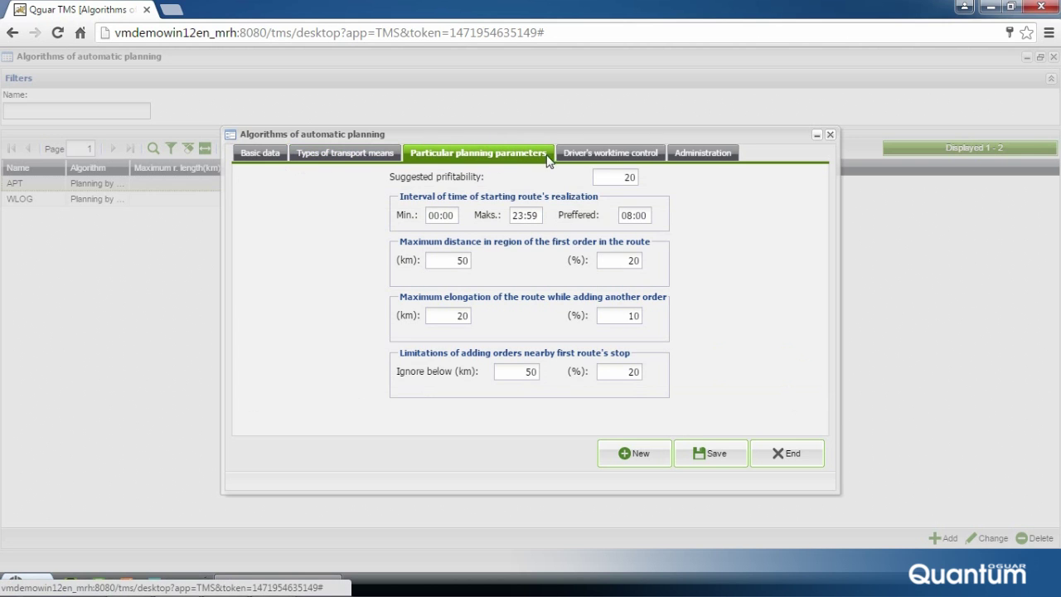
left_click(693, 218)
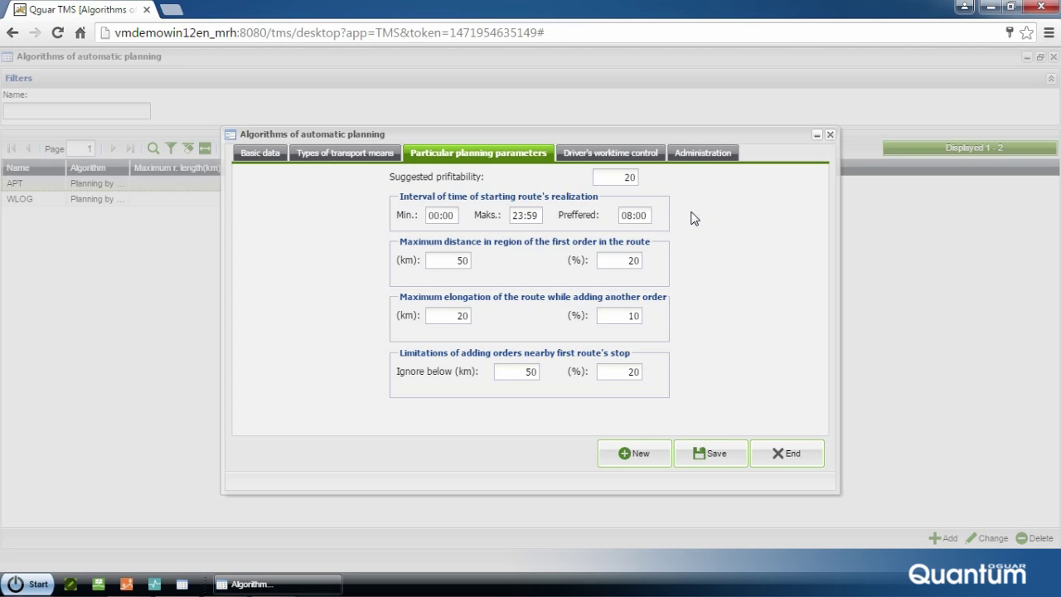
left_click(703, 273)
left_click(688, 332)
left_click(689, 371)
left_click(627, 162)
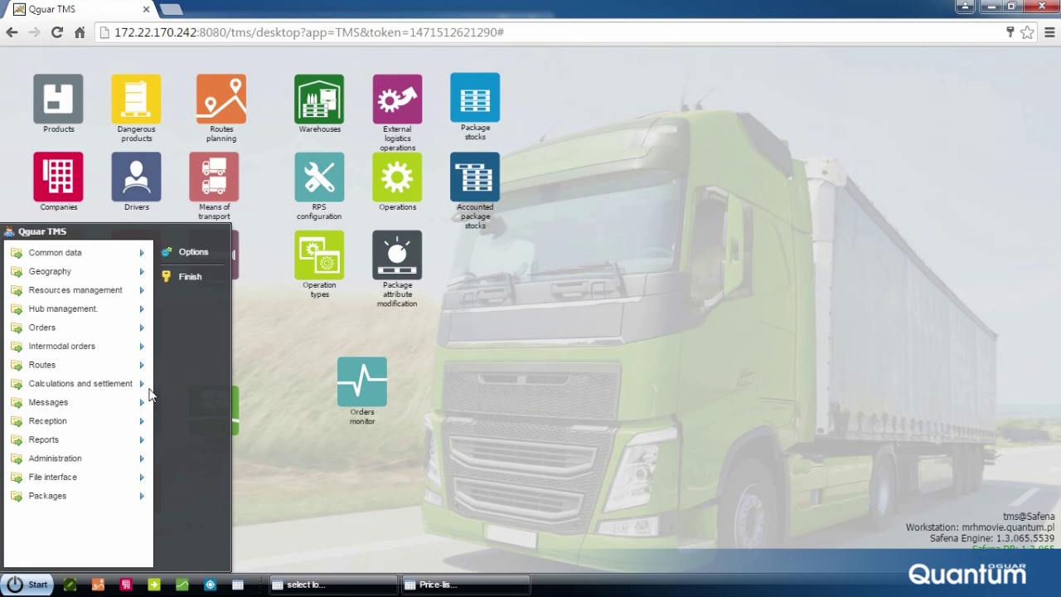
mouse_move(79, 383)
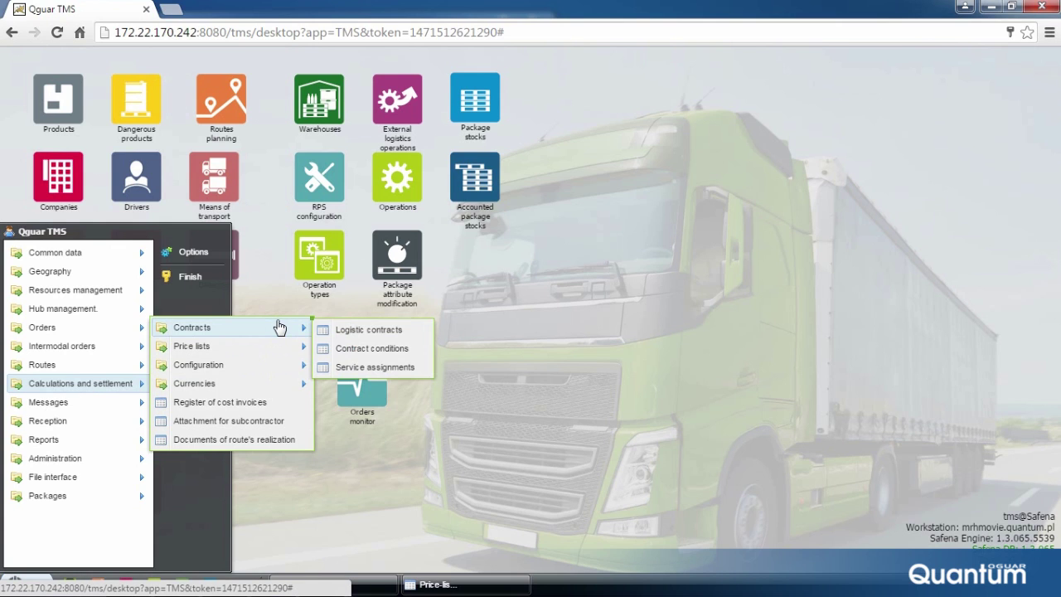
mouse_move(191, 345)
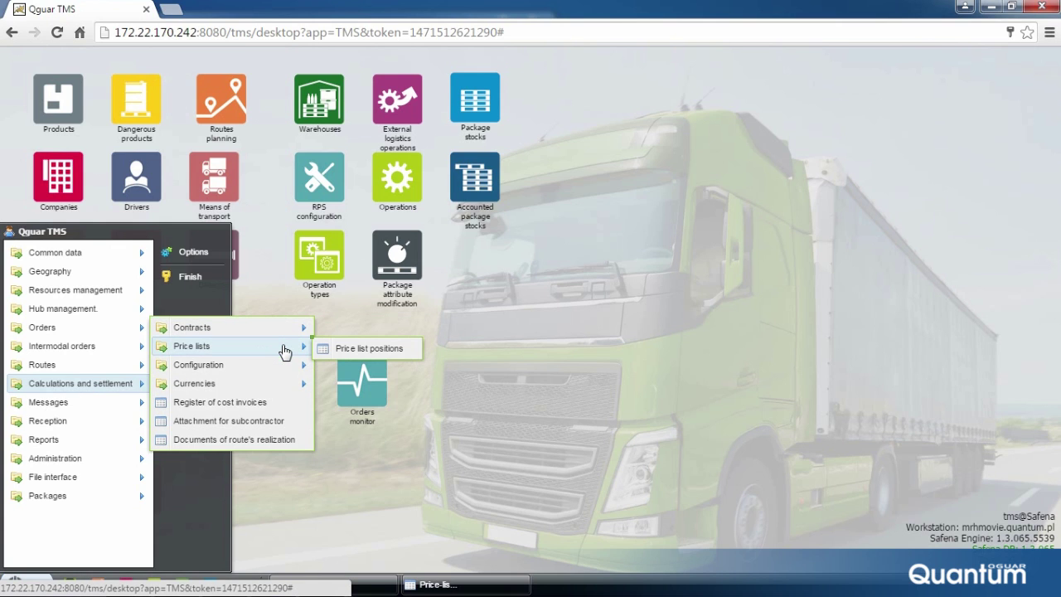
left_click(299, 426)
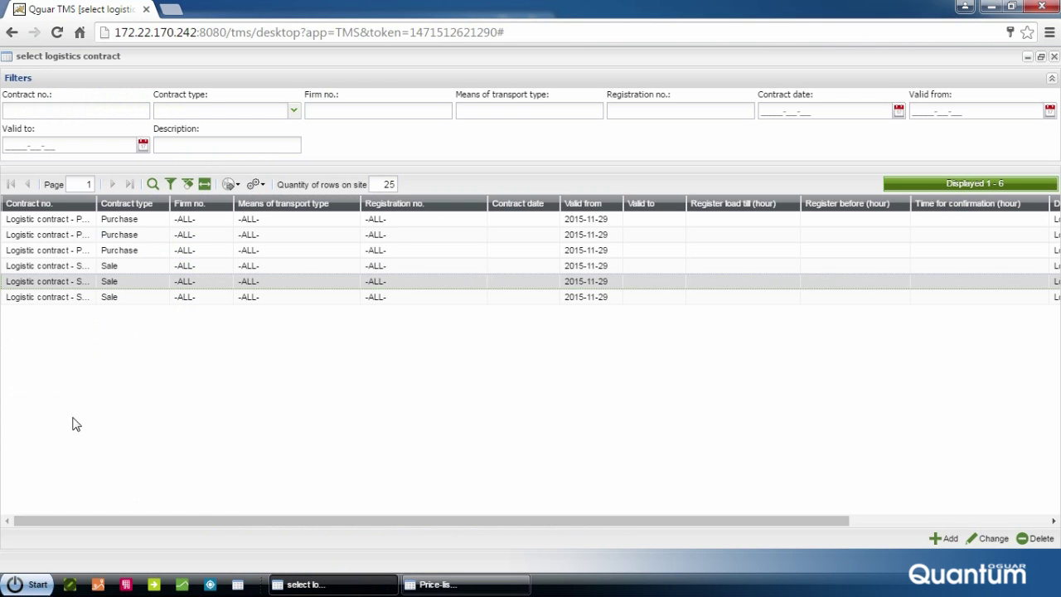
left_click(43, 335)
double_click(60, 249)
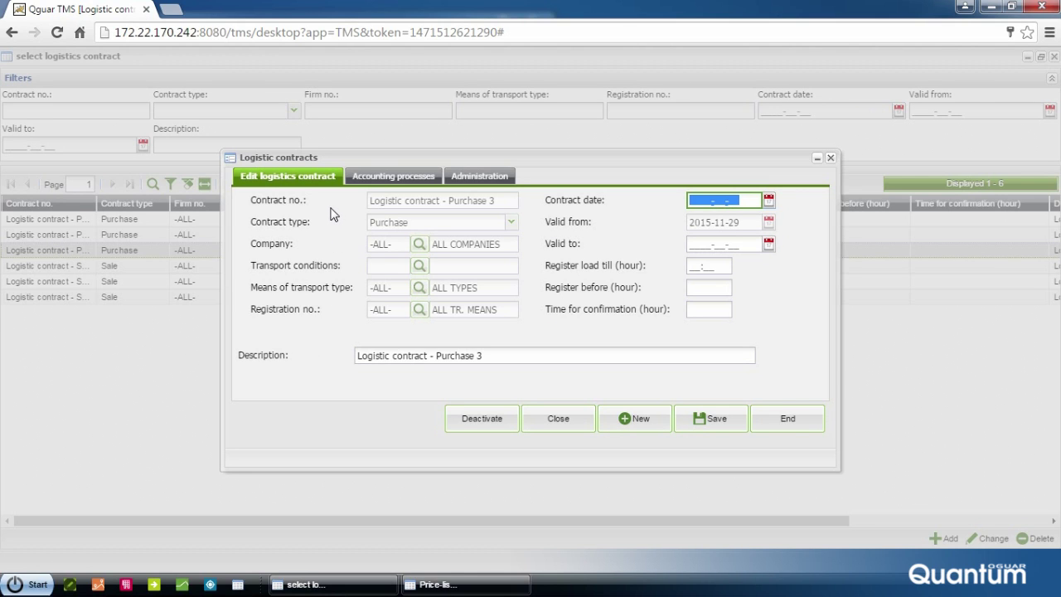
left_click(327, 251)
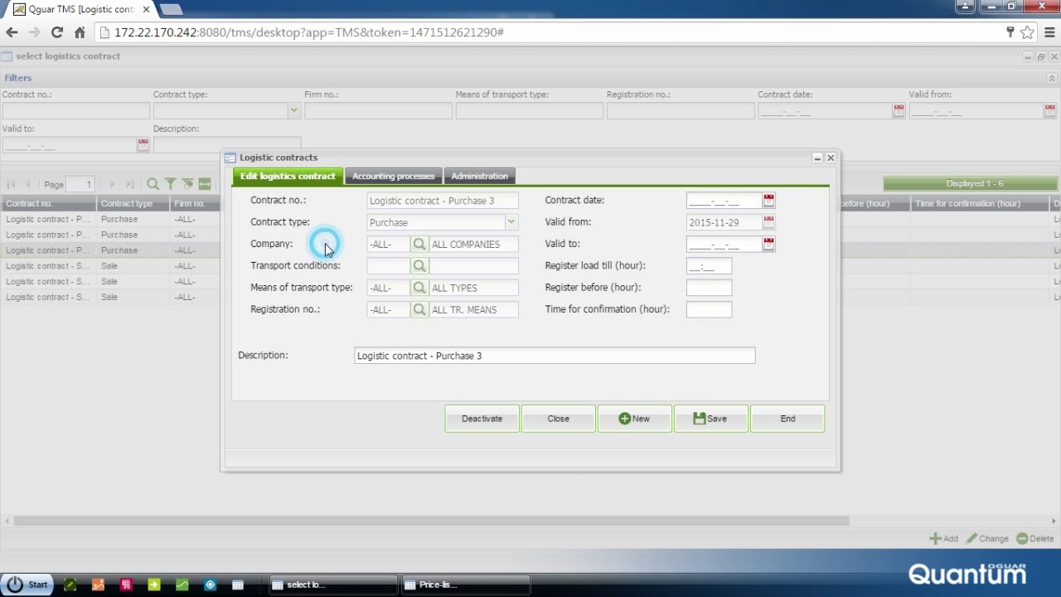
left_click(657, 204)
left_click(757, 307)
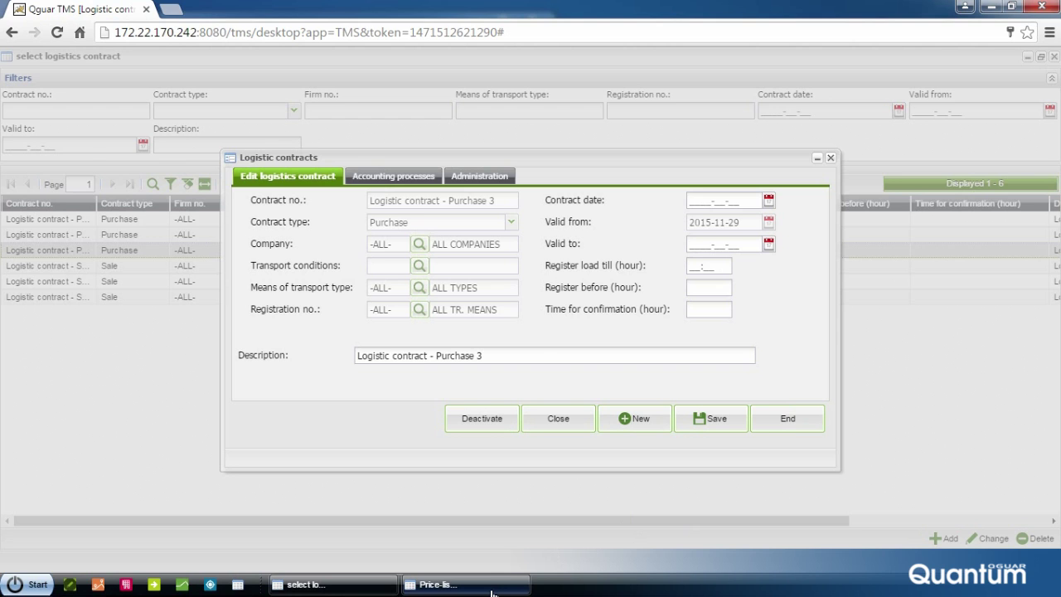
left_click(464, 584)
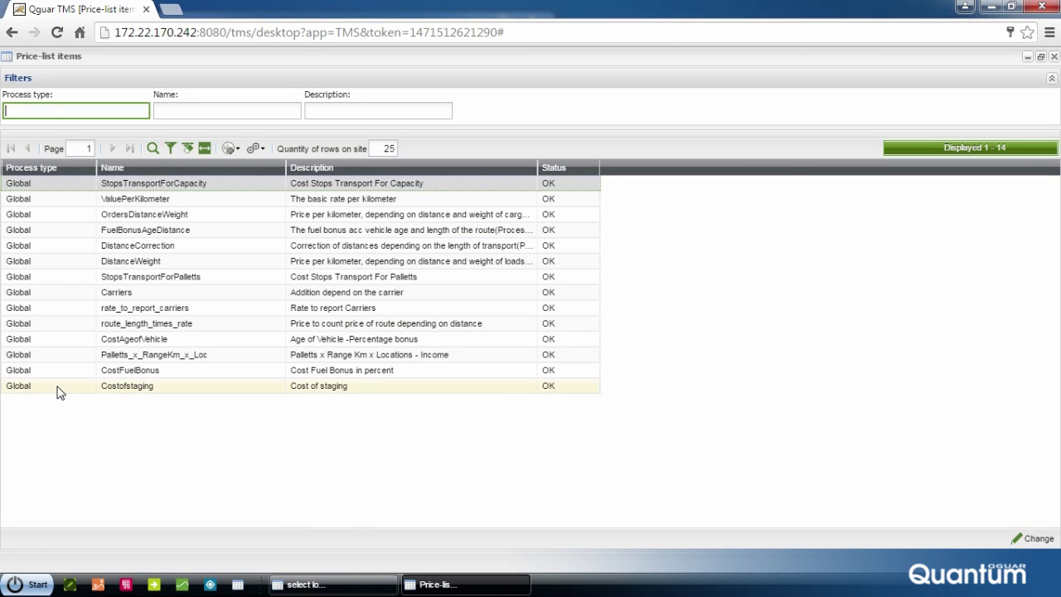
View StopsTransportForCapacity price list positions with load capacity by stops, then bring up Reports
double_click(71, 187)
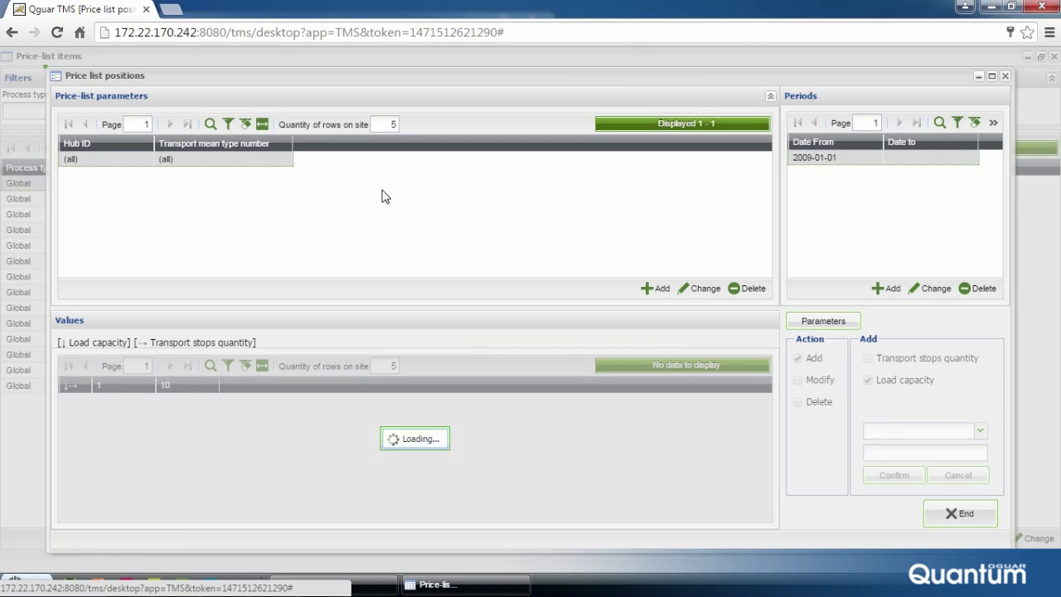
left_click(381, 196)
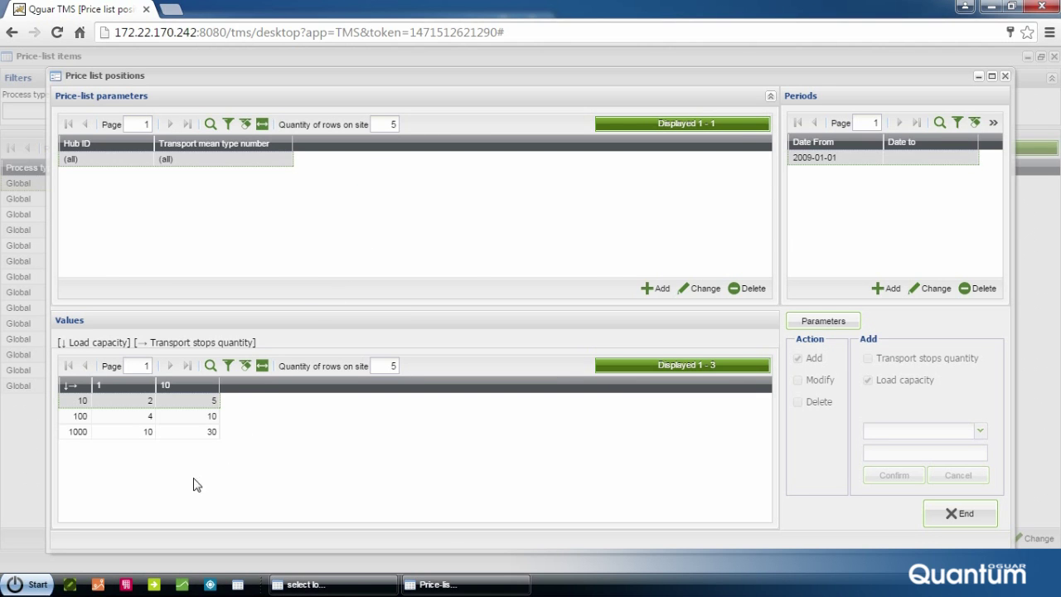
left_click(135, 484)
left_click(652, 472)
left_click(962, 190)
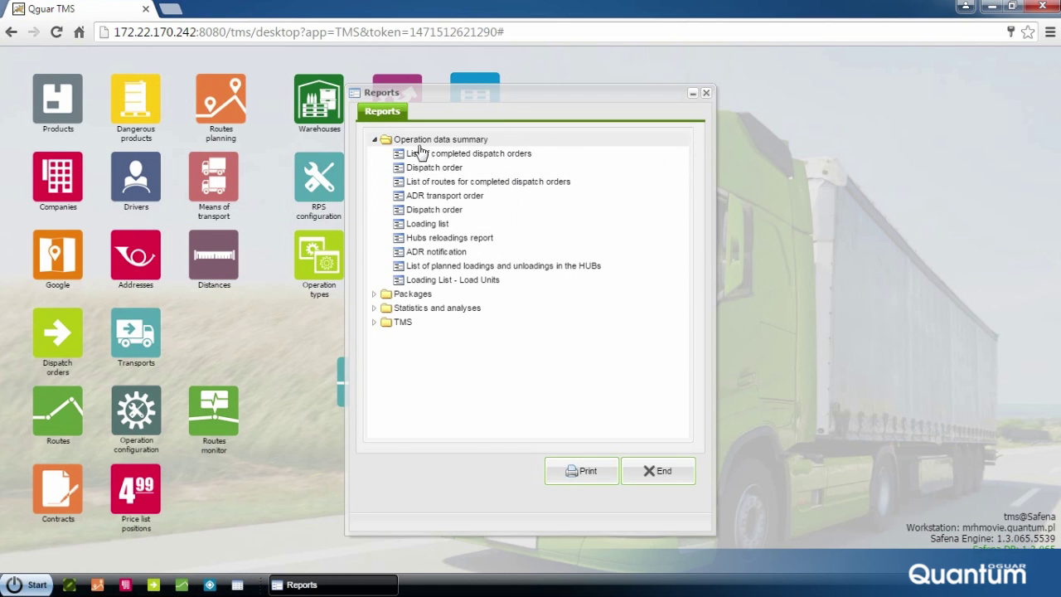
Collapse Operation data summary and expand Statistics and analyses to list its five reports
left_click(374, 140)
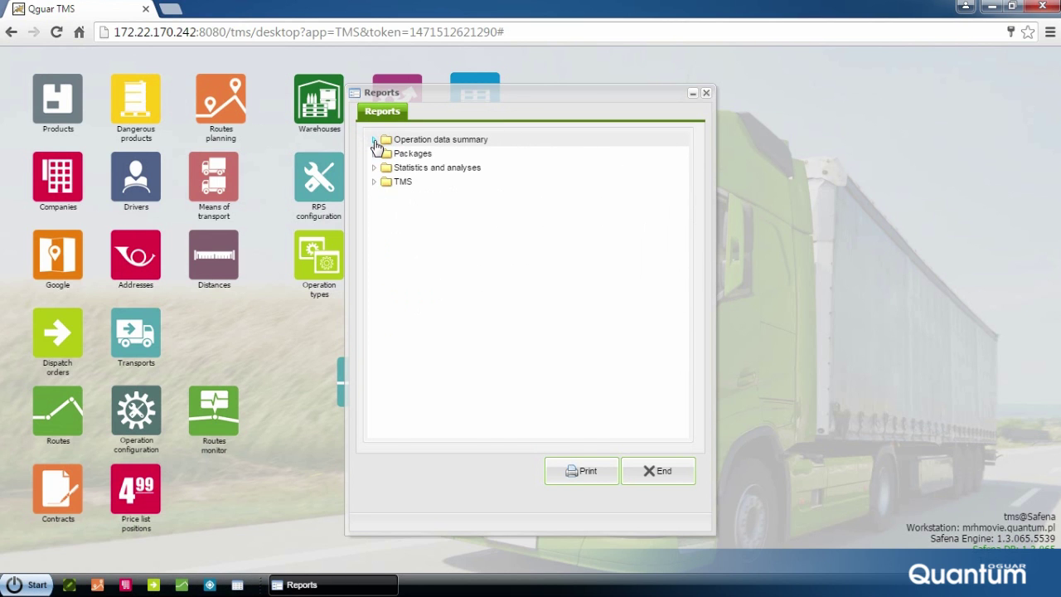
left_click(374, 168)
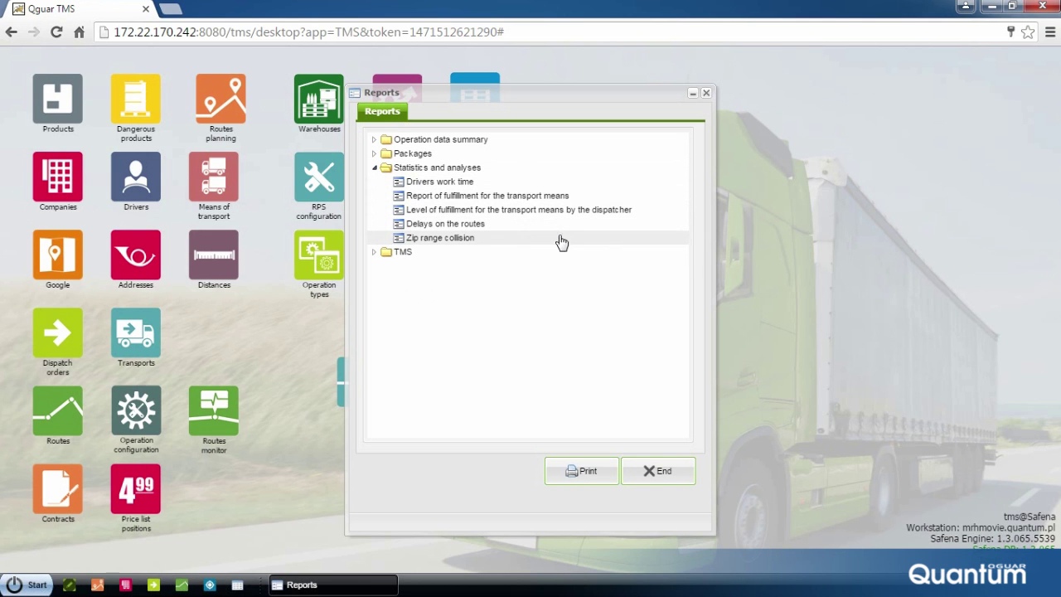
left_click(398, 315)
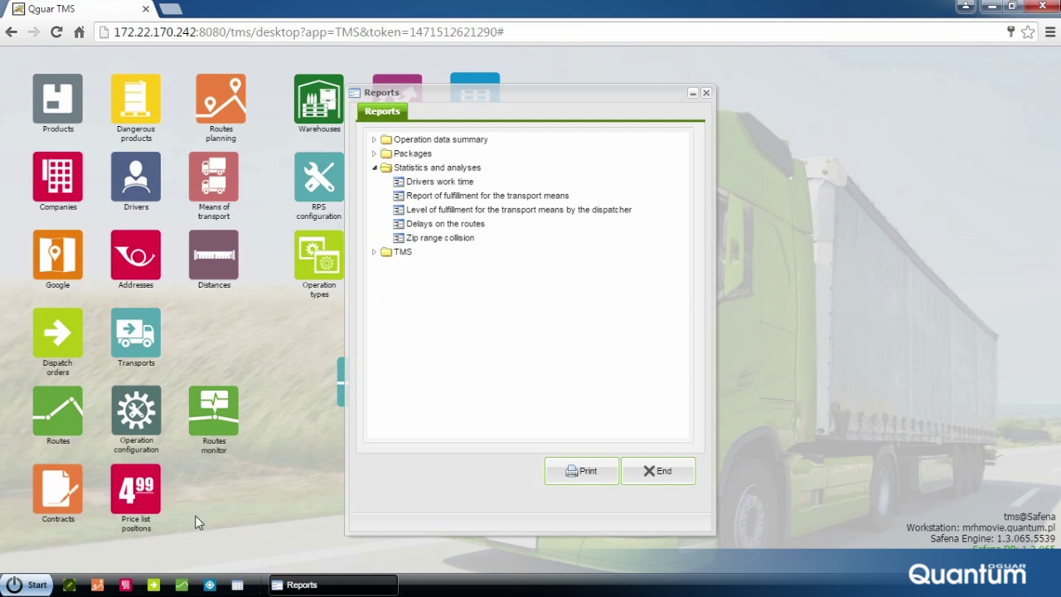
left_click(37, 585)
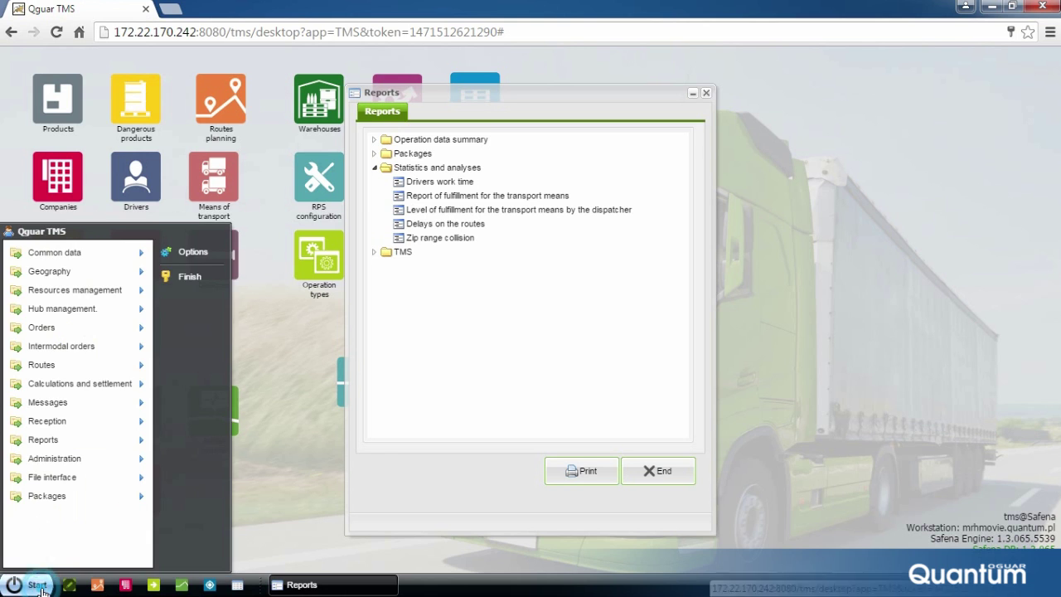
mouse_move(43, 439)
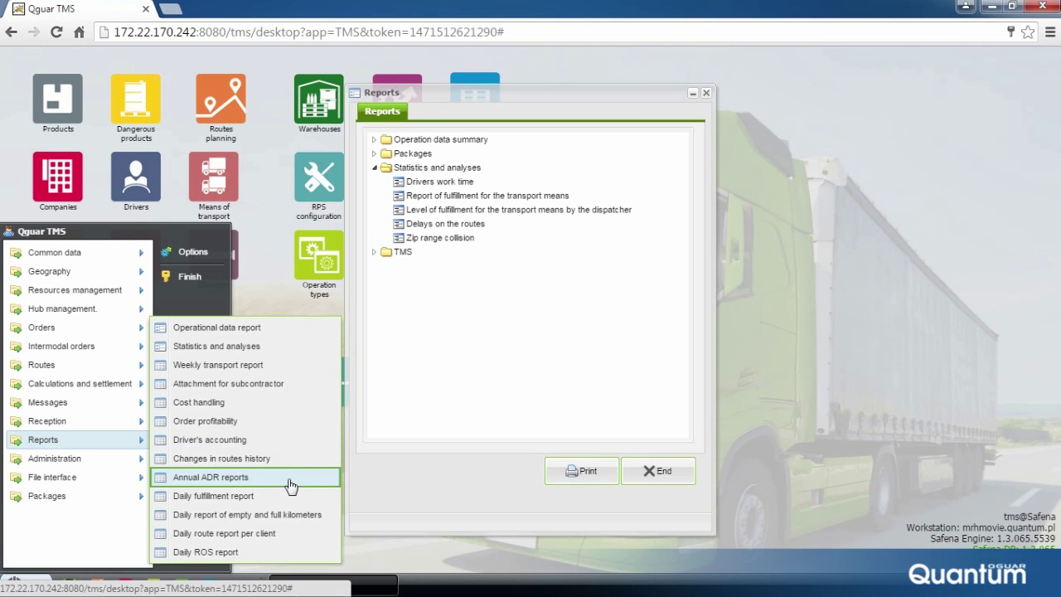
Load all 12 orders into the Order profitability list and sort them by Profit
left_click(213, 421)
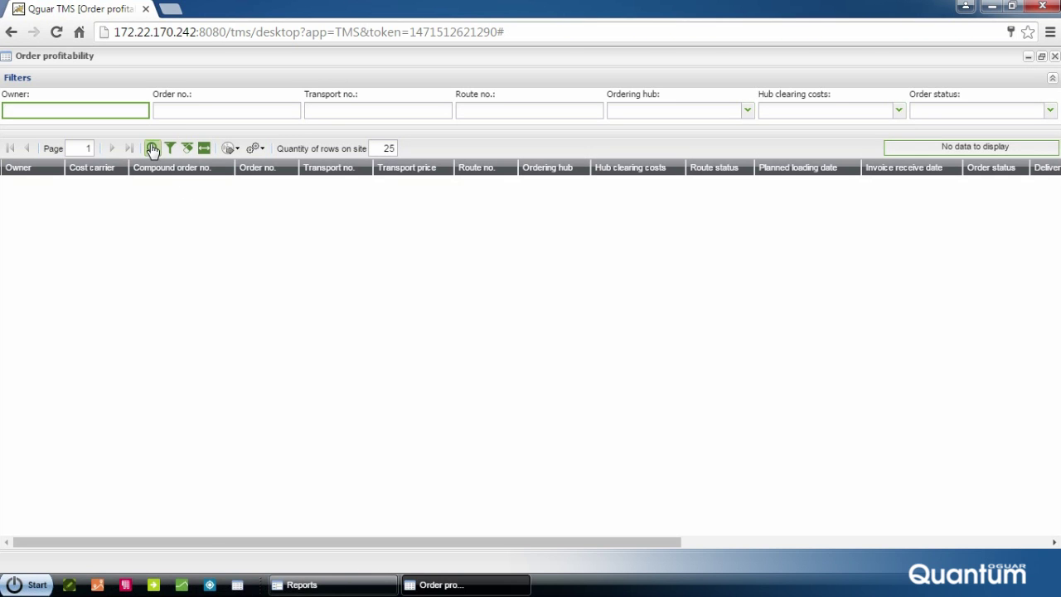
left_click(152, 148)
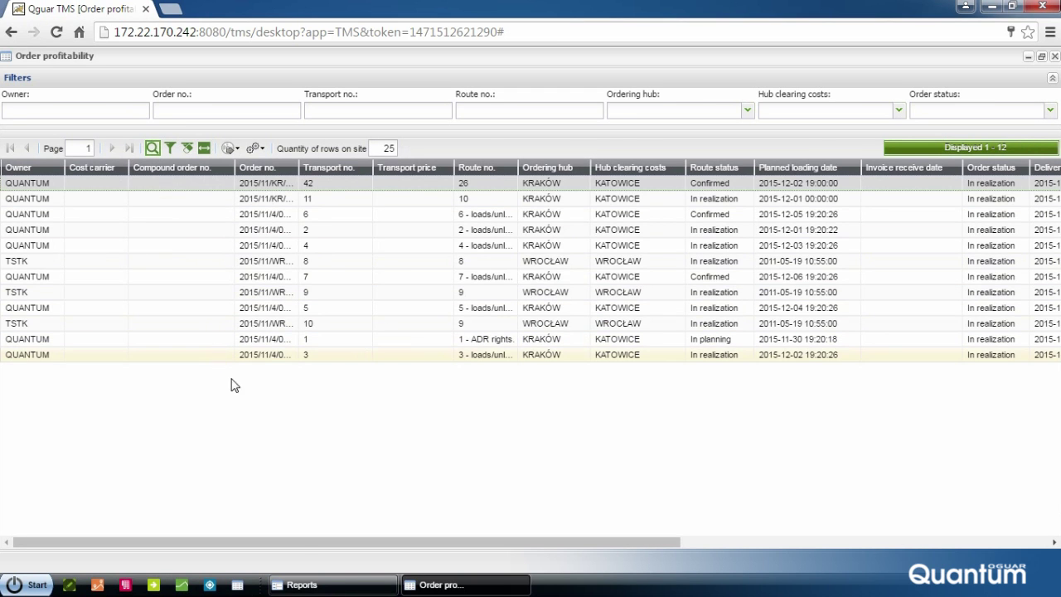
left_click_drag(299, 543, 656, 583)
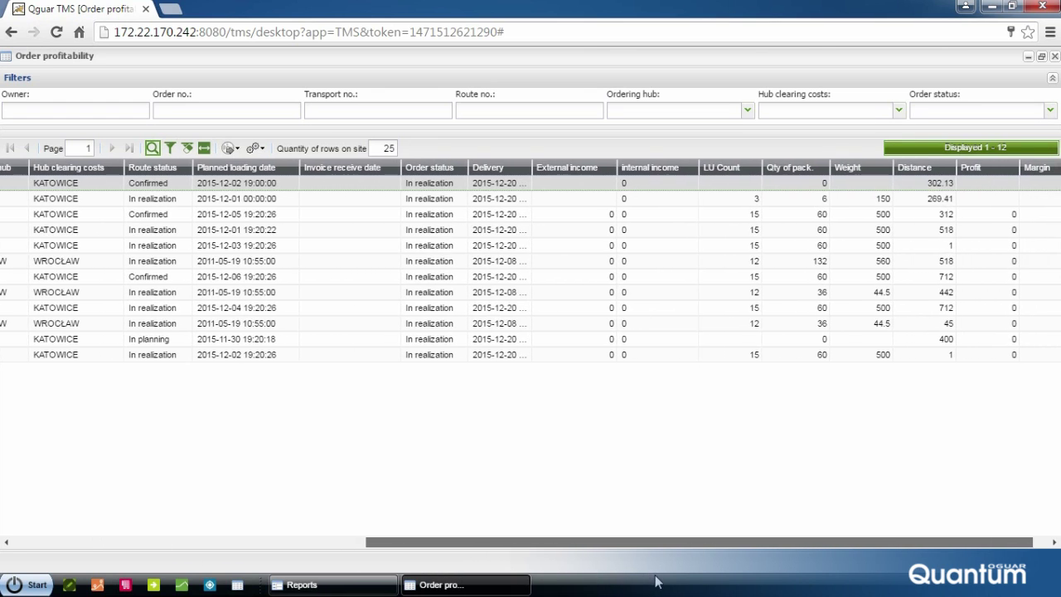
left_click_drag(656, 582, 612, 571)
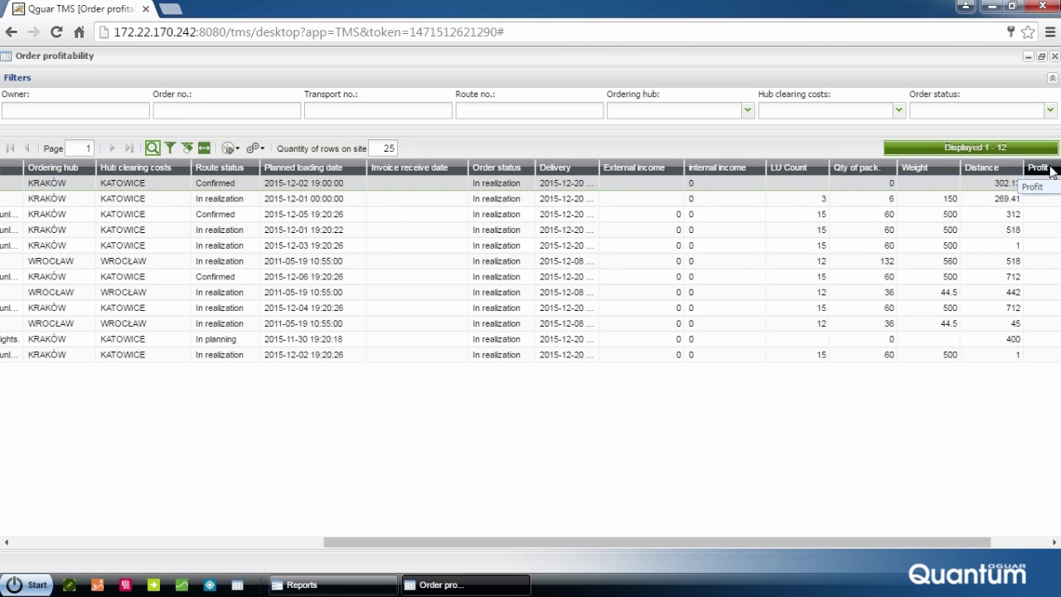
left_click(1050, 170)
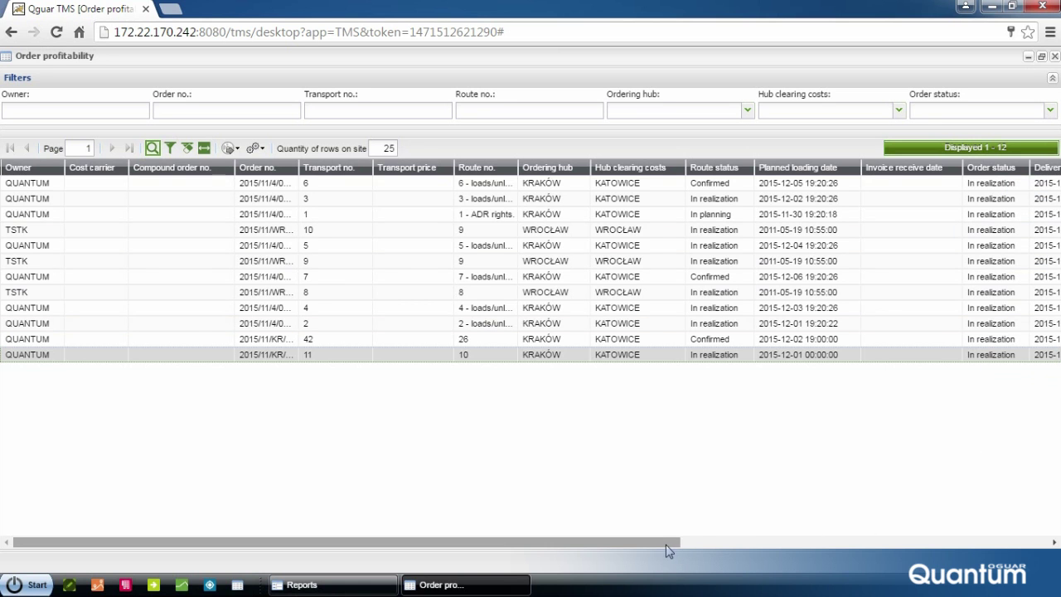
left_click_drag(671, 543, 817, 537)
left_click_drag(895, 539, 1057, 524)
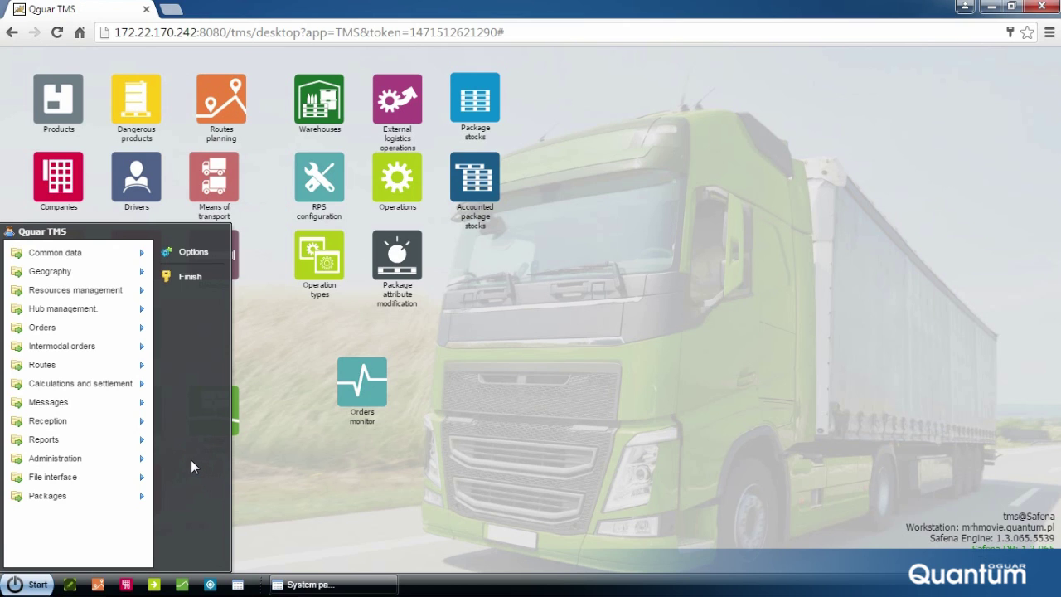
mouse_move(55, 458)
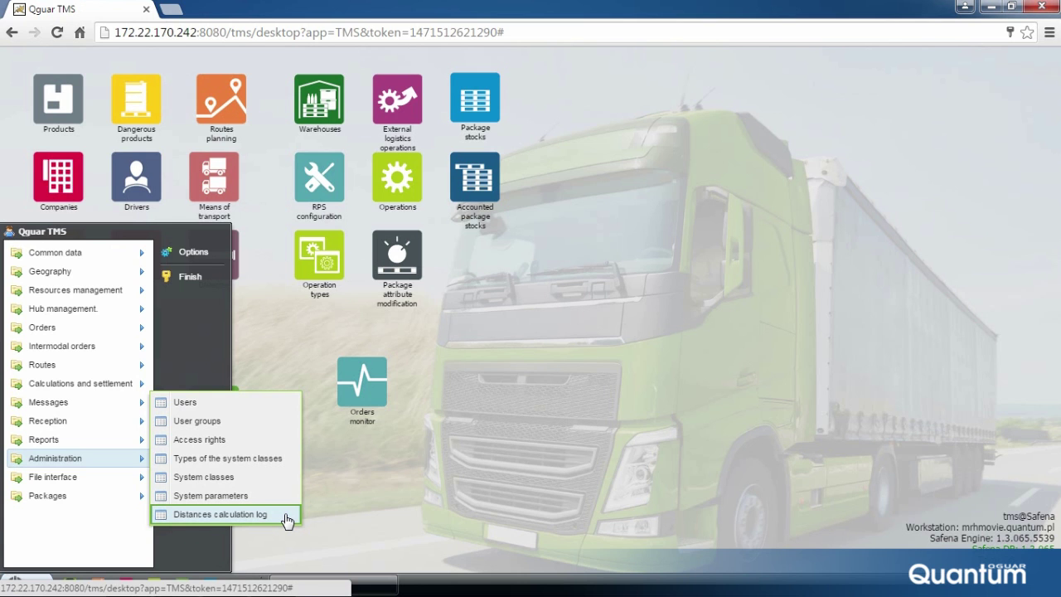
Inspect QGUARADMIN's access rights with Actions expanded, then switch to System parameters
left_click(211, 439)
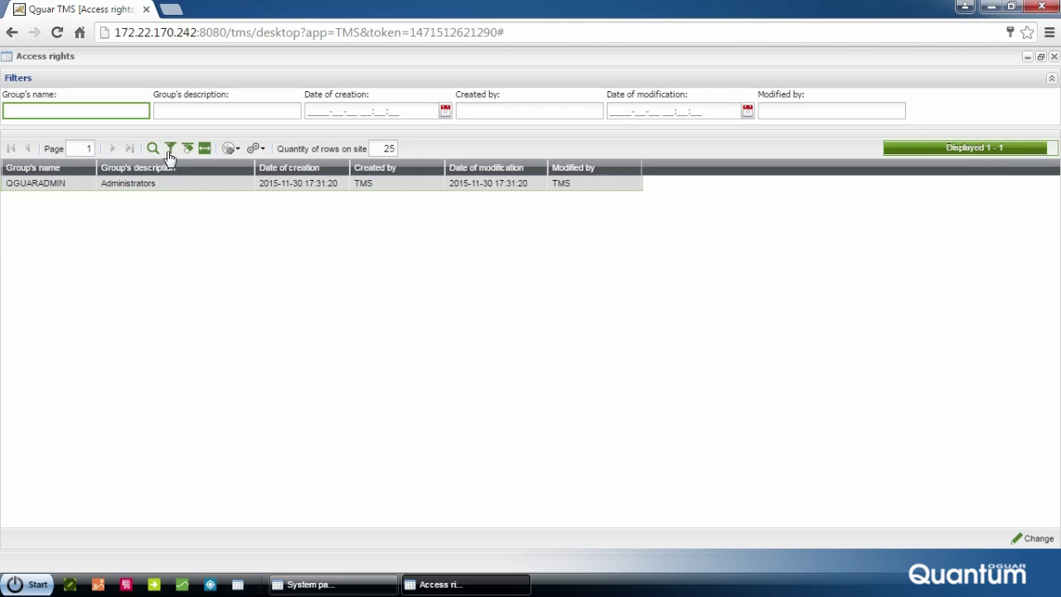
double_click(150, 188)
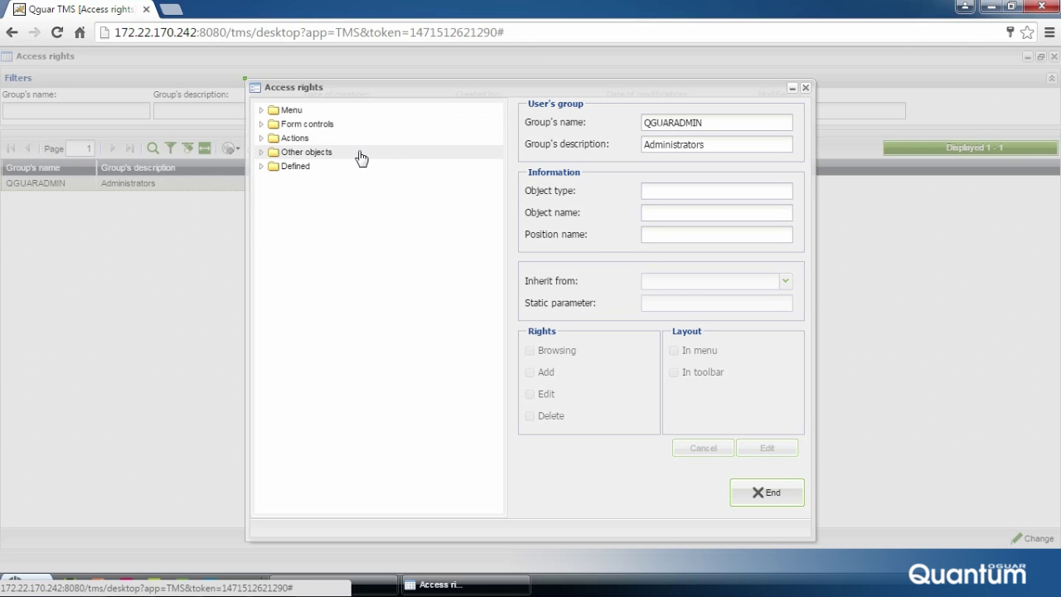
left_click(261, 138)
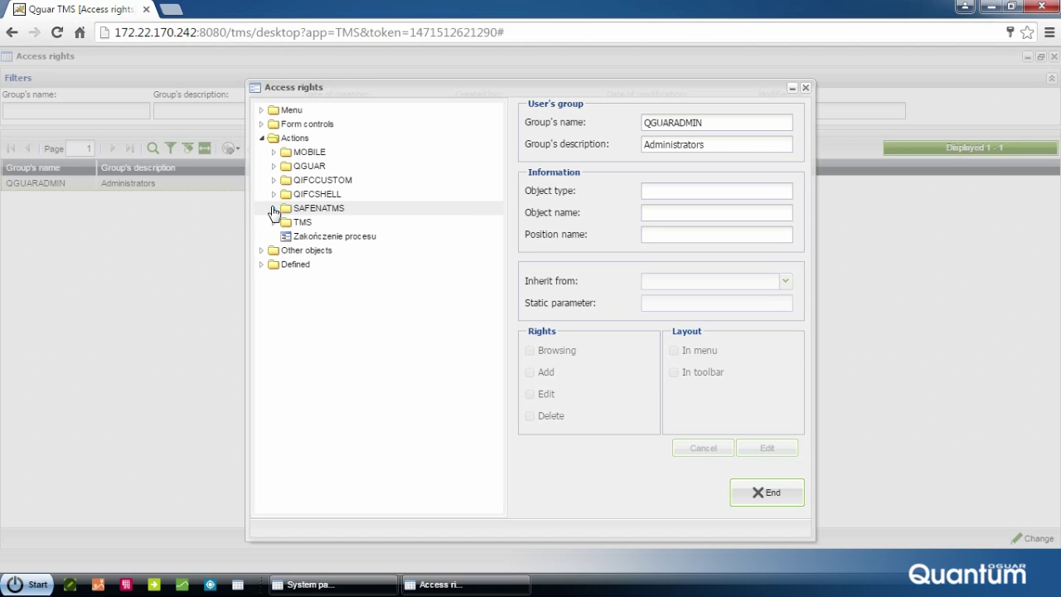
left_click(274, 223)
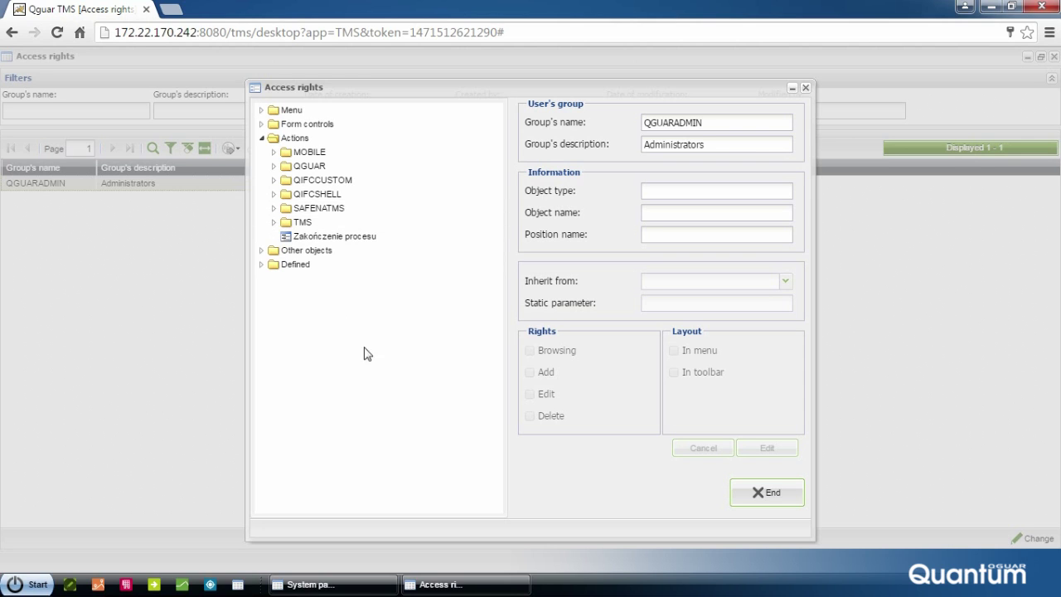
left_click(361, 404)
left_click(383, 587)
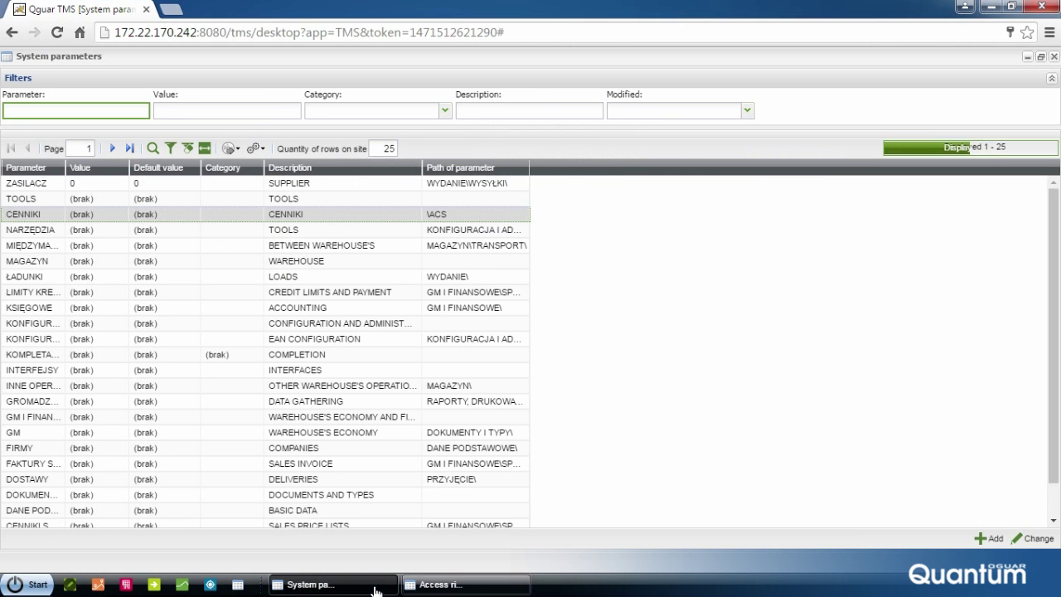
Open CENNIKI and browse BASIC DATA > PRODUCTS to ENABLE_EDIT_PROD_UNIT and its description
double_click(86, 217)
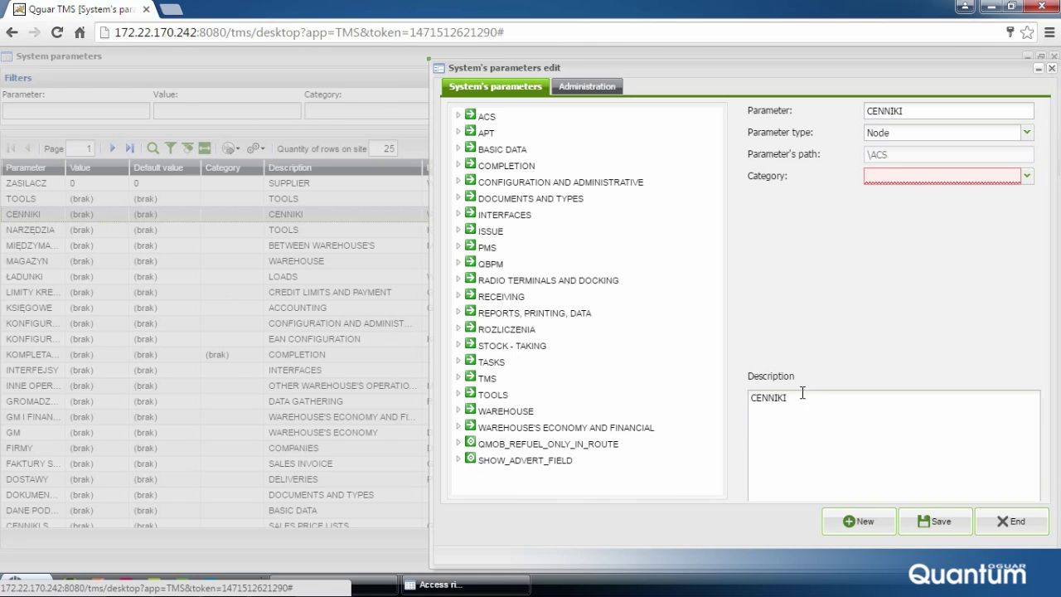
left_click(763, 218)
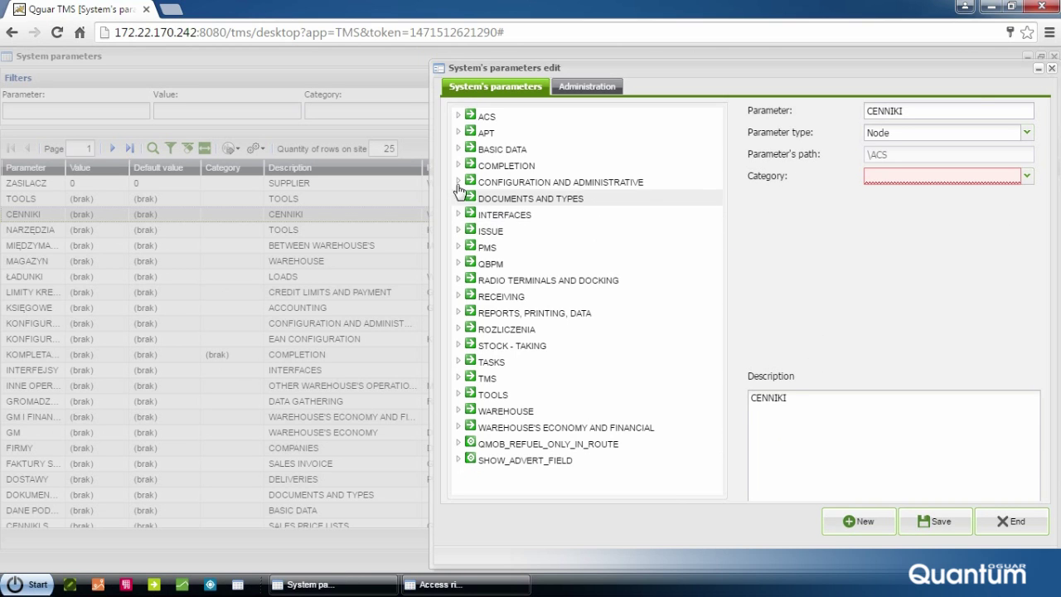
left_click(458, 149)
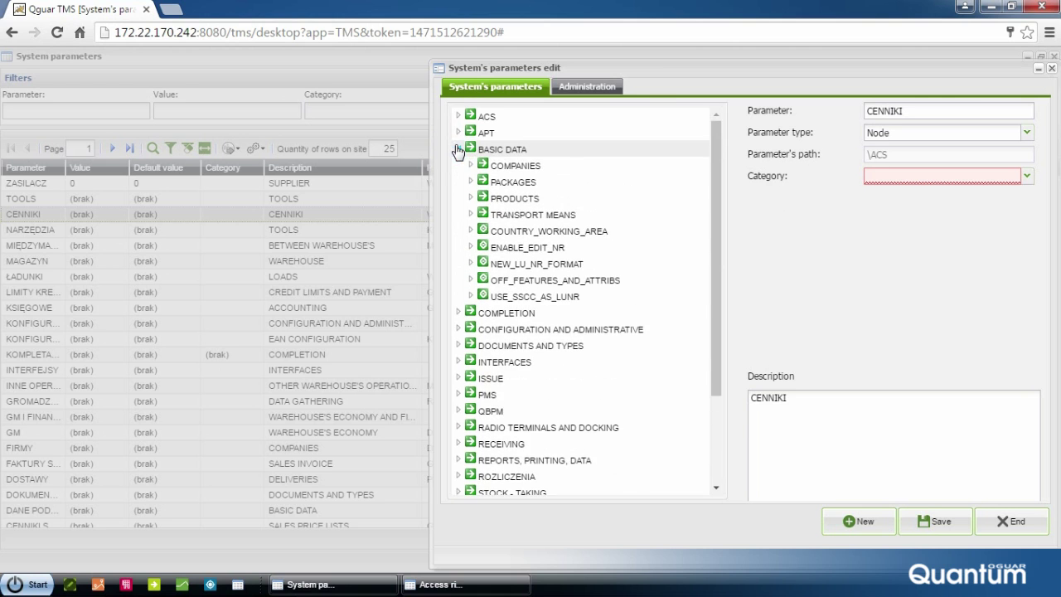
left_click(471, 198)
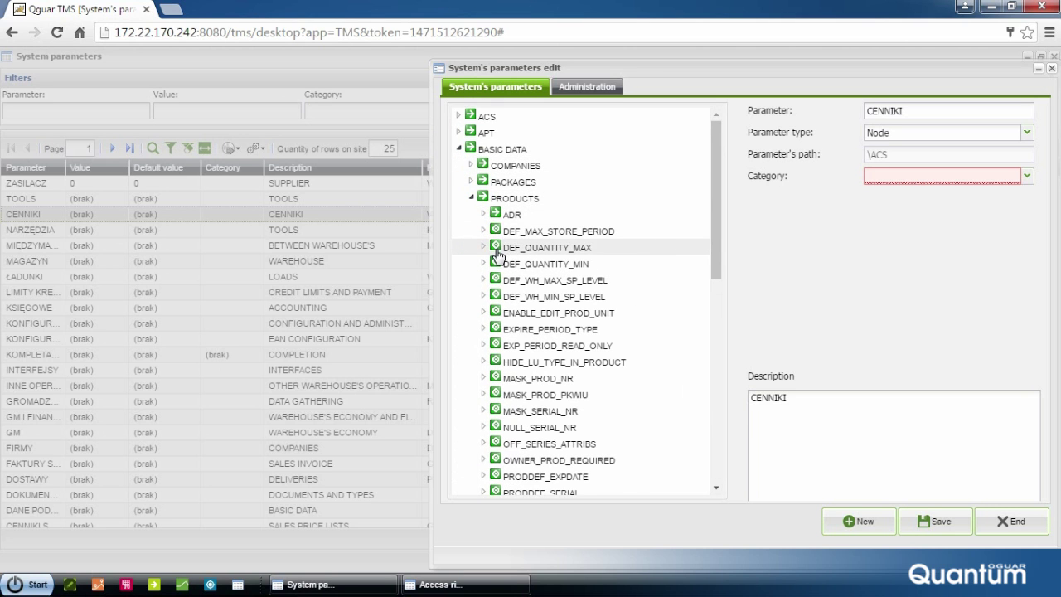
left_click(532, 249)
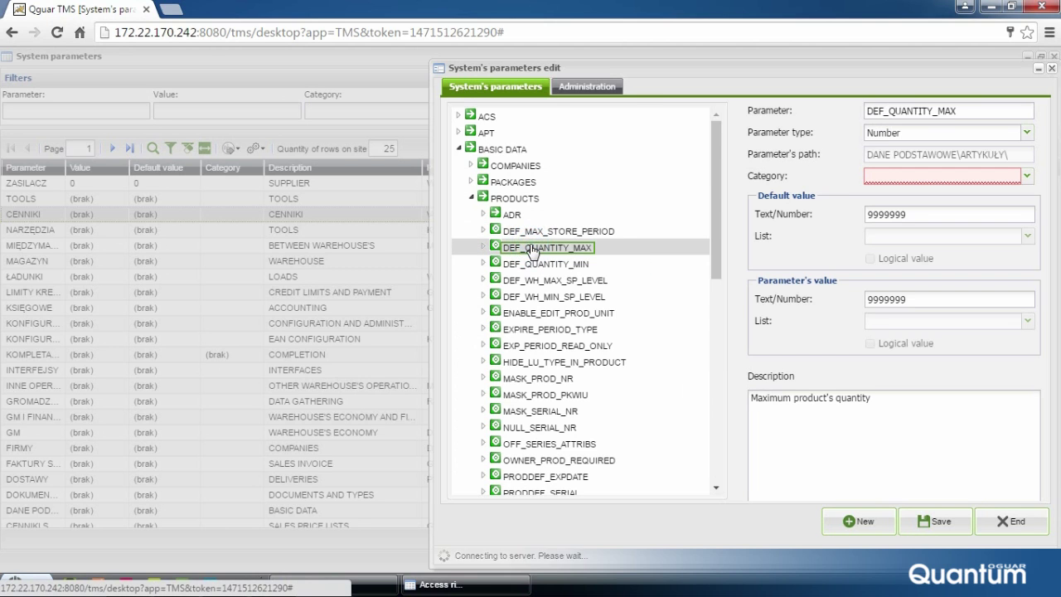
left_click(572, 317)
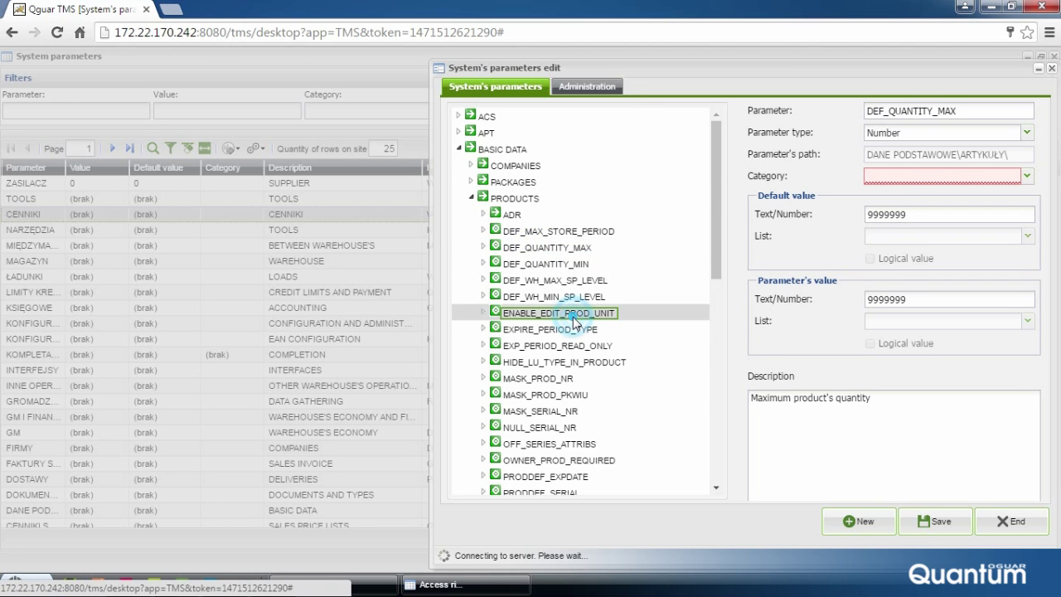
left_click(829, 450)
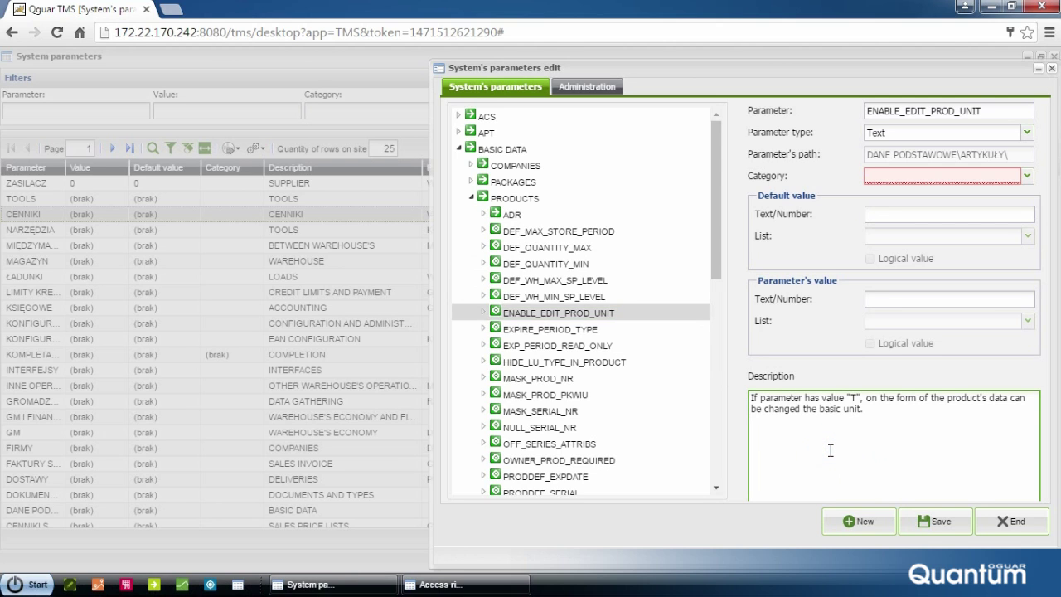